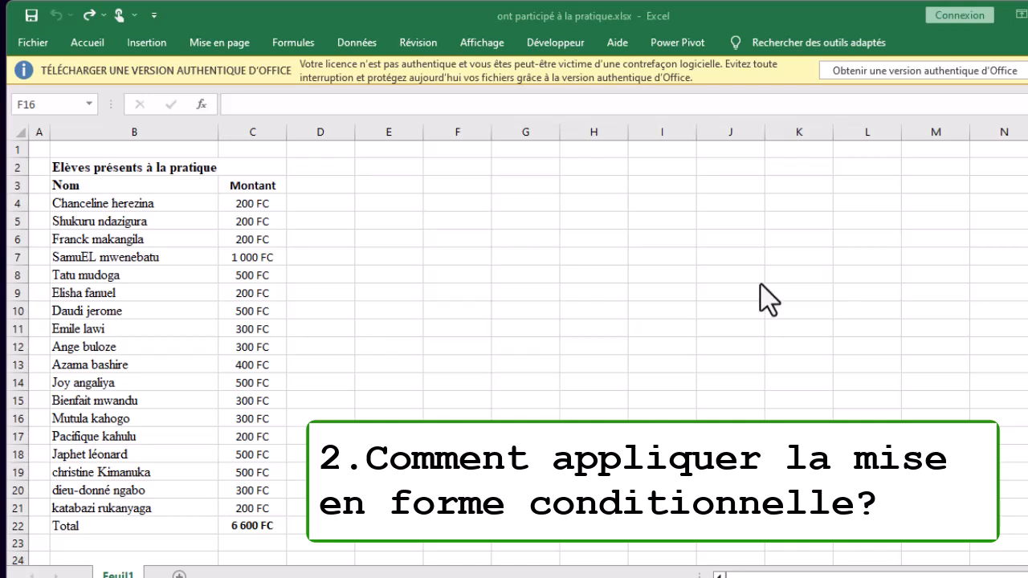
Start a less-than highlighting rule on the amounts in C4:C21 with 500 as the threshold.
drag(252, 203, 252, 508)
click(368, 317)
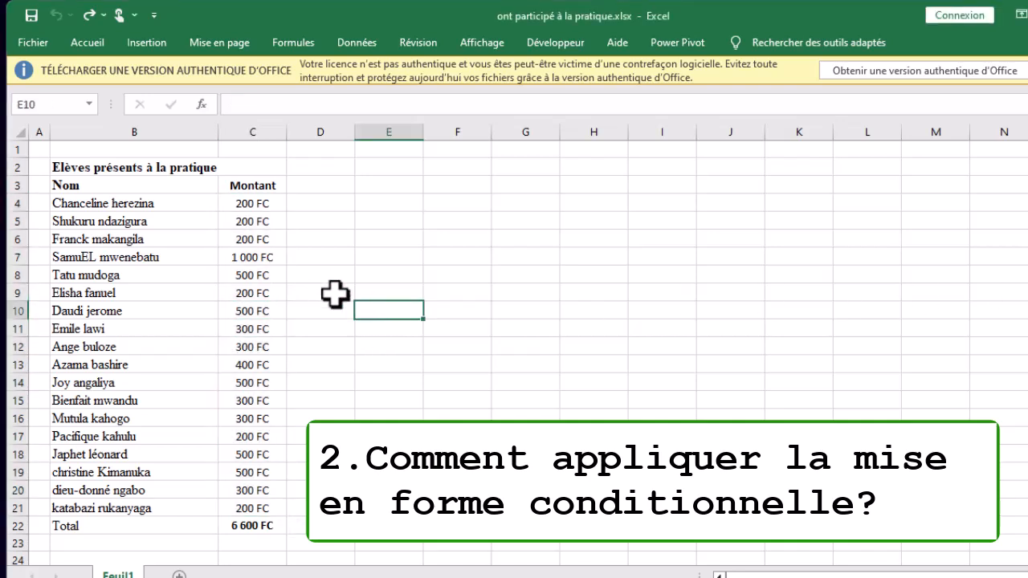
click(267, 206)
drag(257, 205, 252, 504)
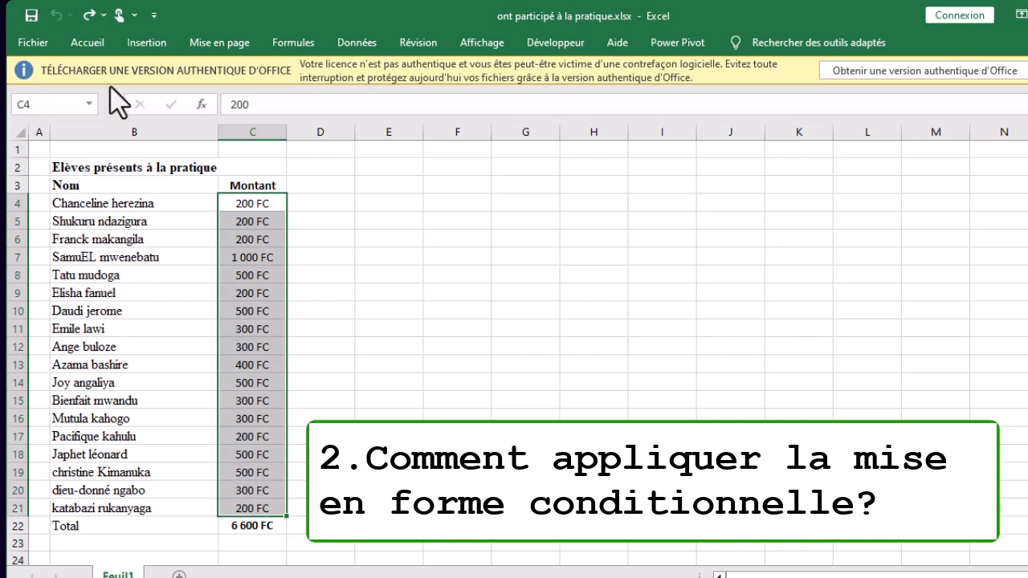
click(89, 41)
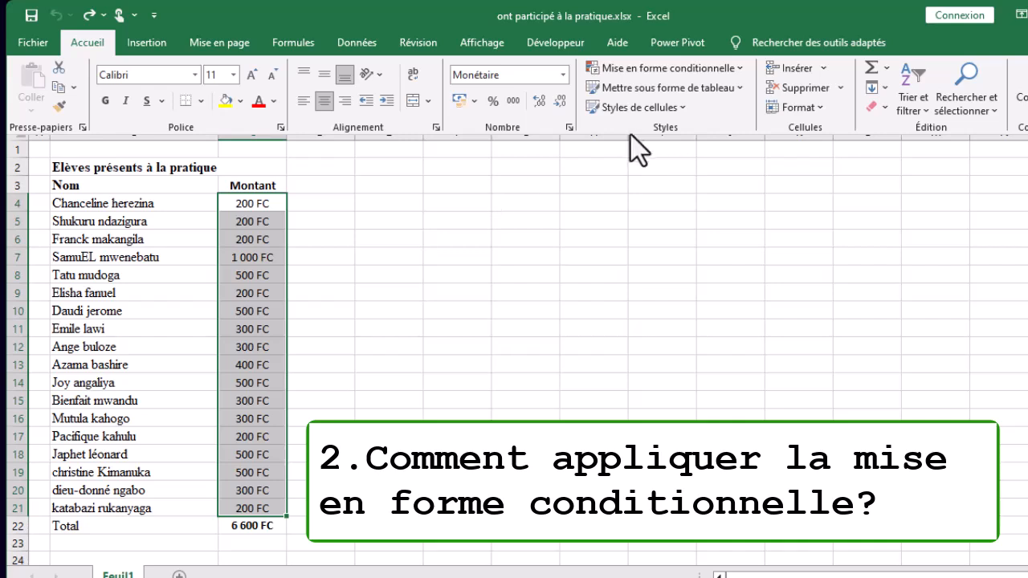
click(735, 68)
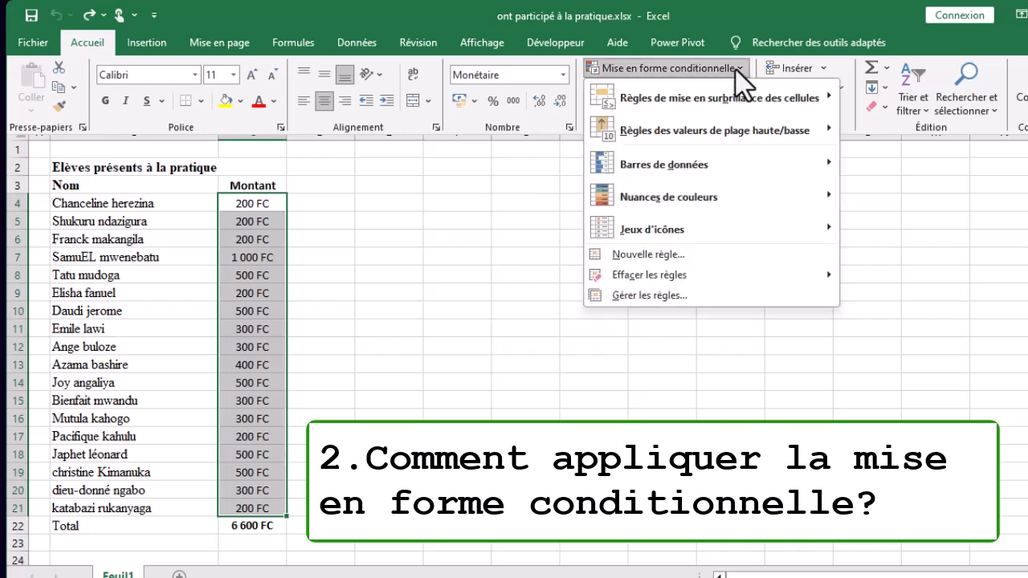
mouse_move(721, 99)
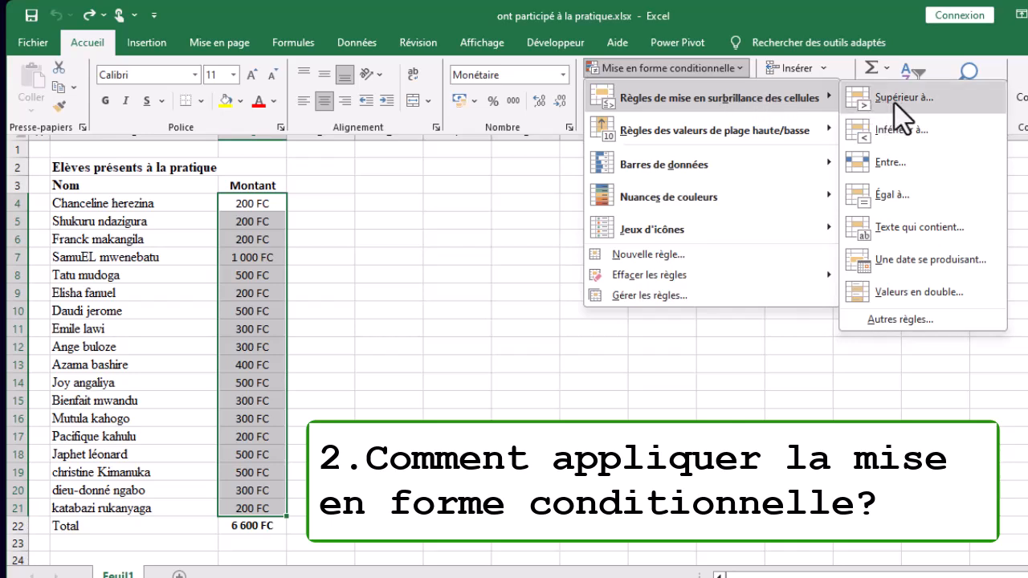
click(897, 128)
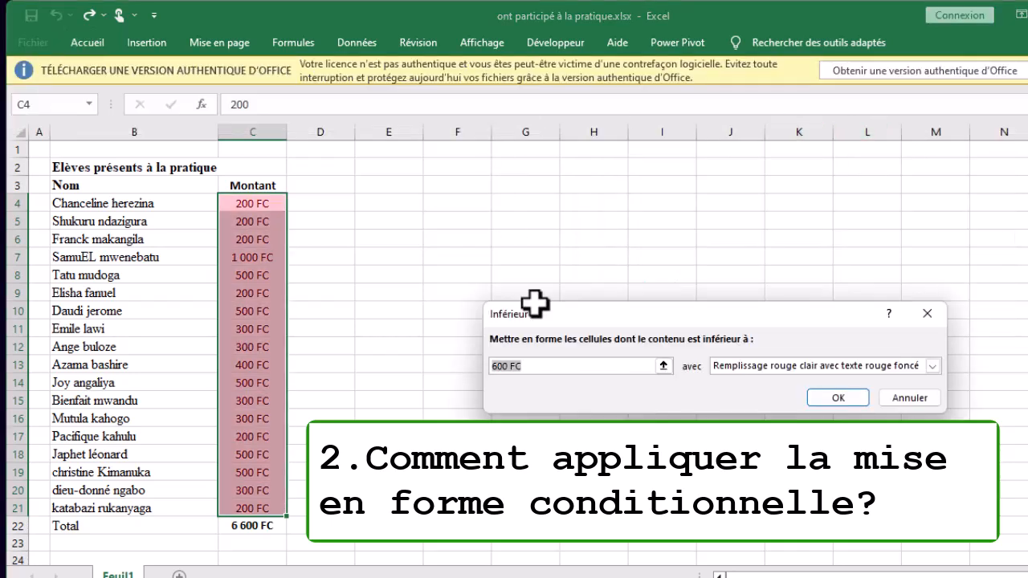
key(BackSpace)
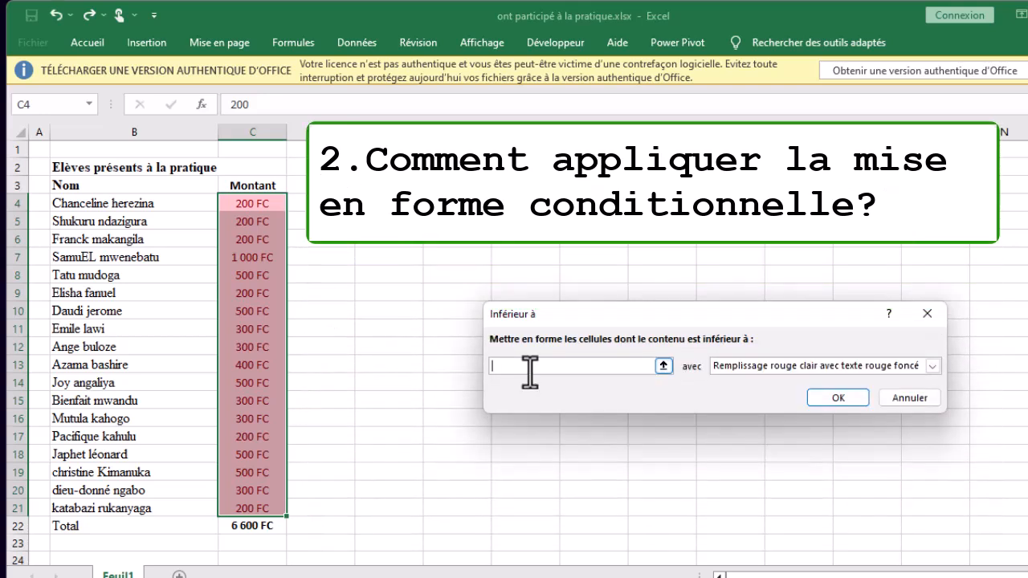
text(500)
Try the yellow fill with dark yellow text, green fill with dark green text, and light red fill formats for the rule.
click(829, 368)
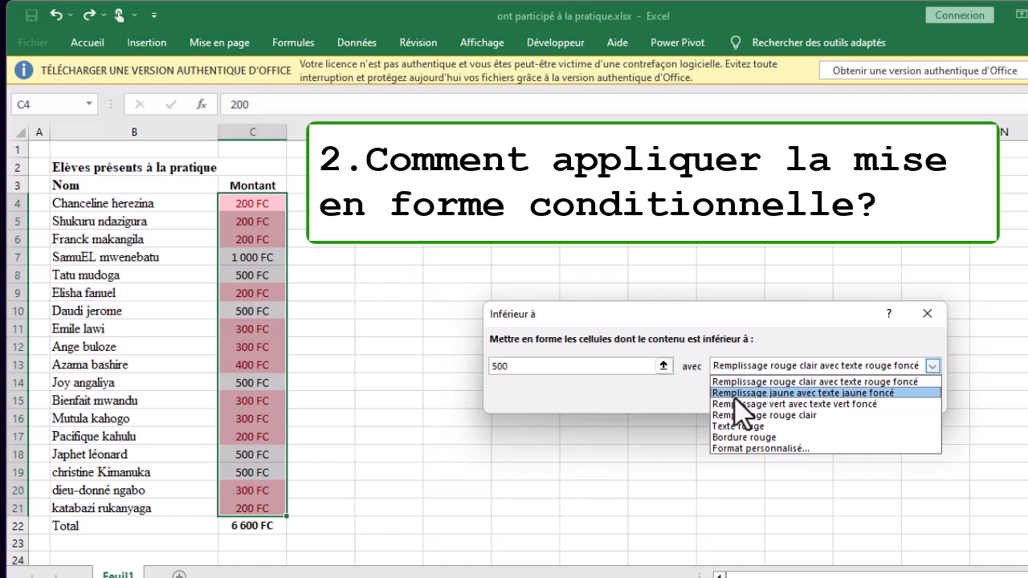
click(808, 393)
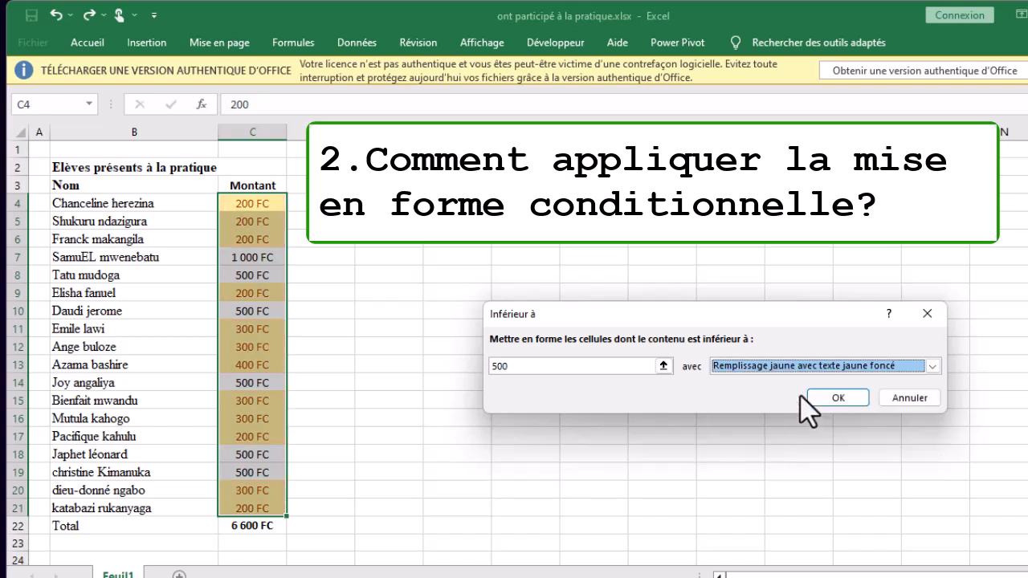
click(933, 366)
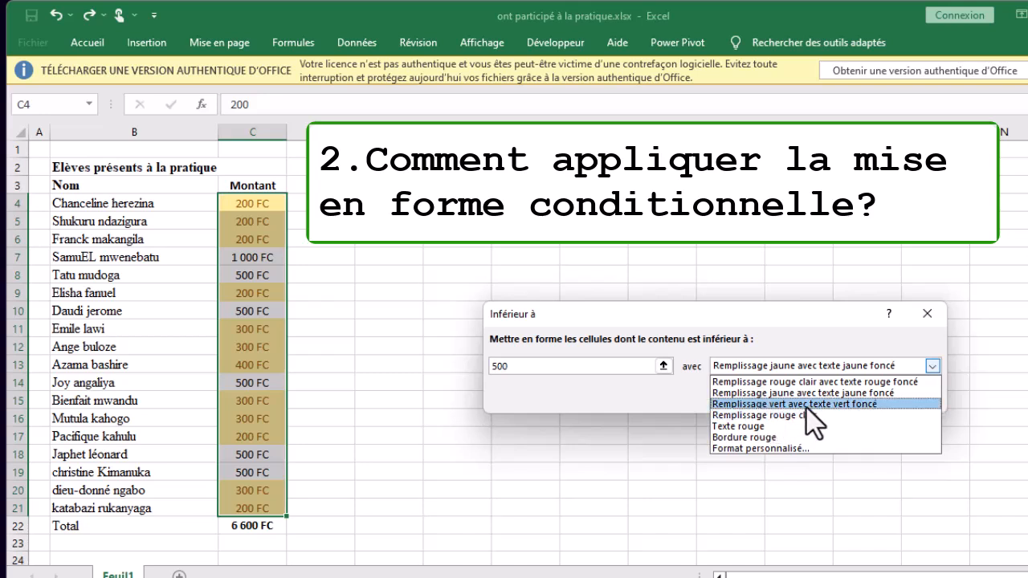
click(827, 404)
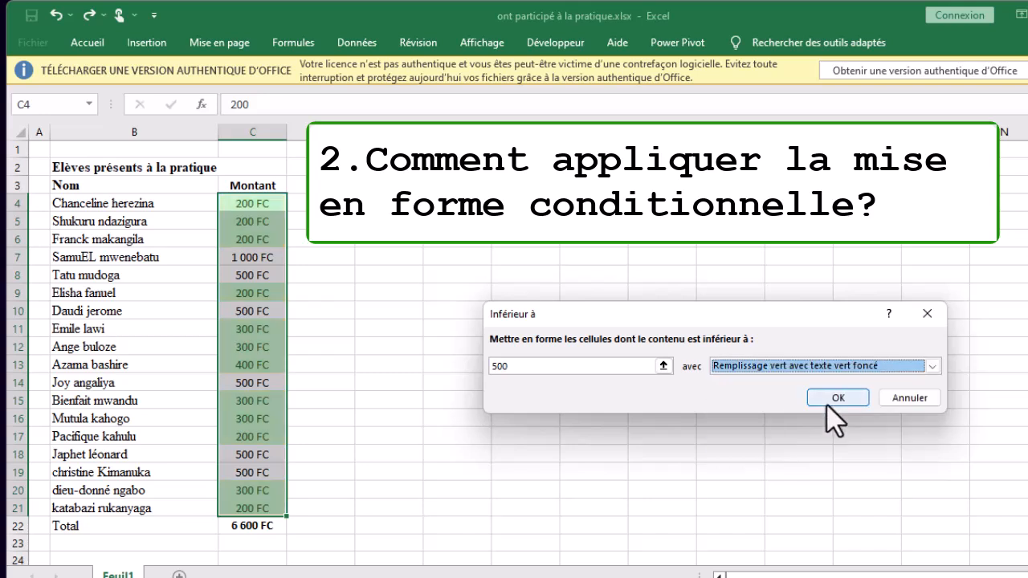
click(932, 366)
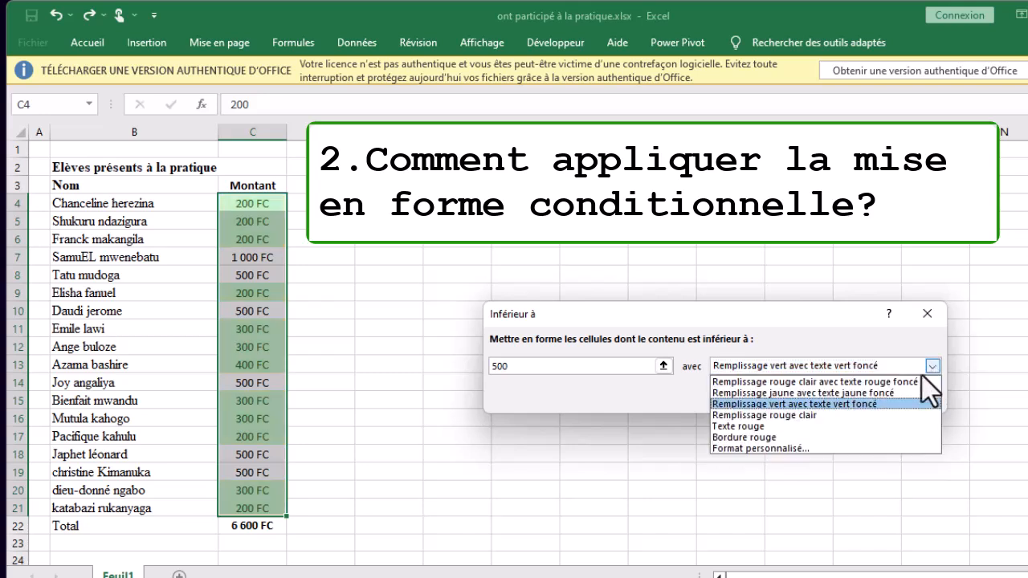
click(775, 415)
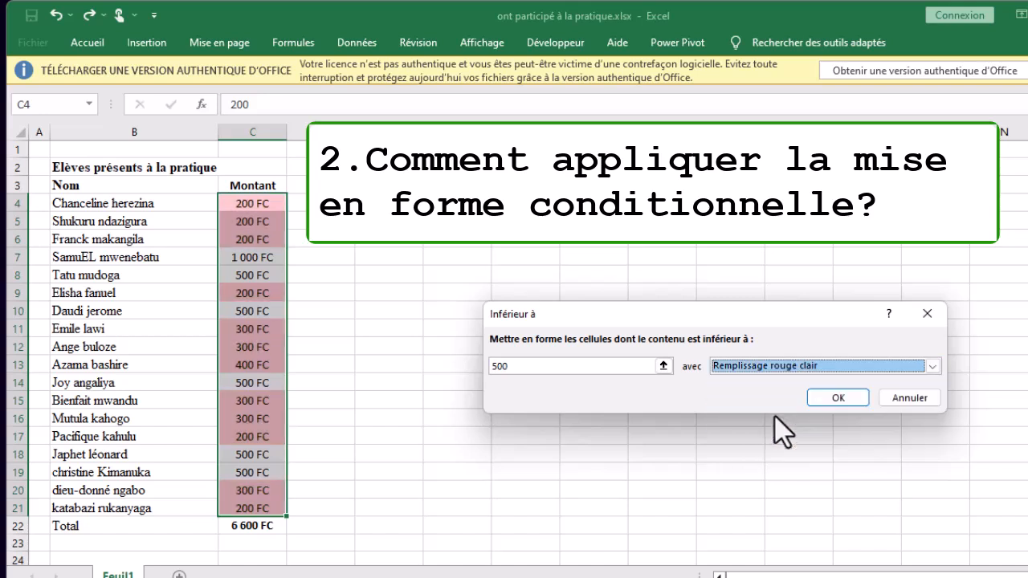
Try the red text and red border formats for the rule, and open the custom cell format without changing it.
click(931, 366)
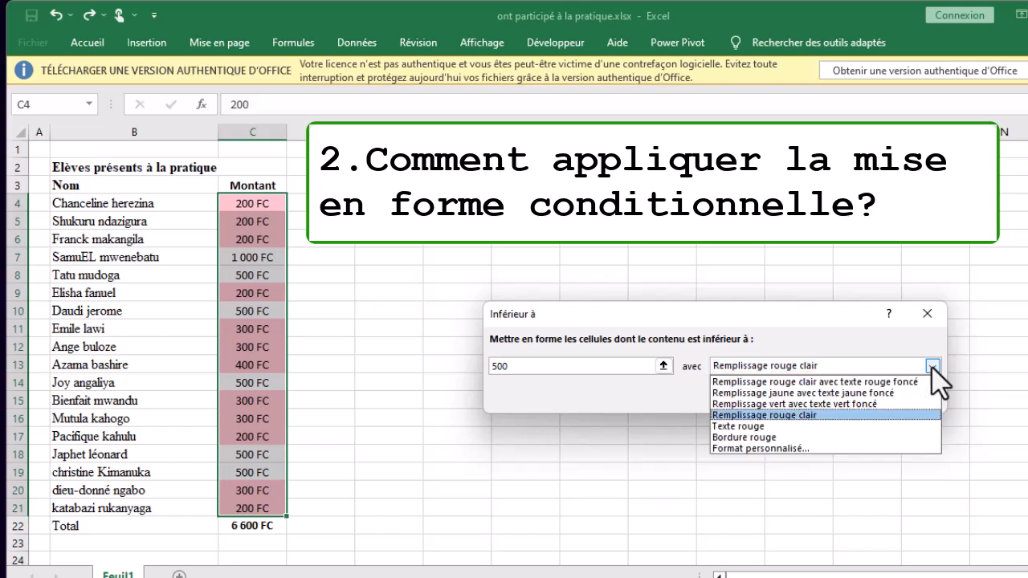
click(732, 426)
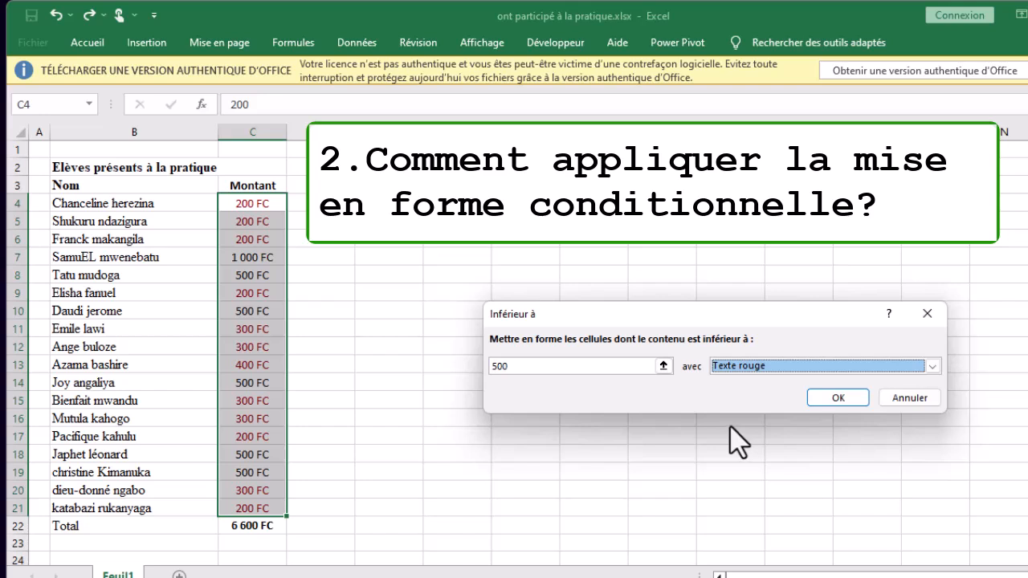
click(932, 366)
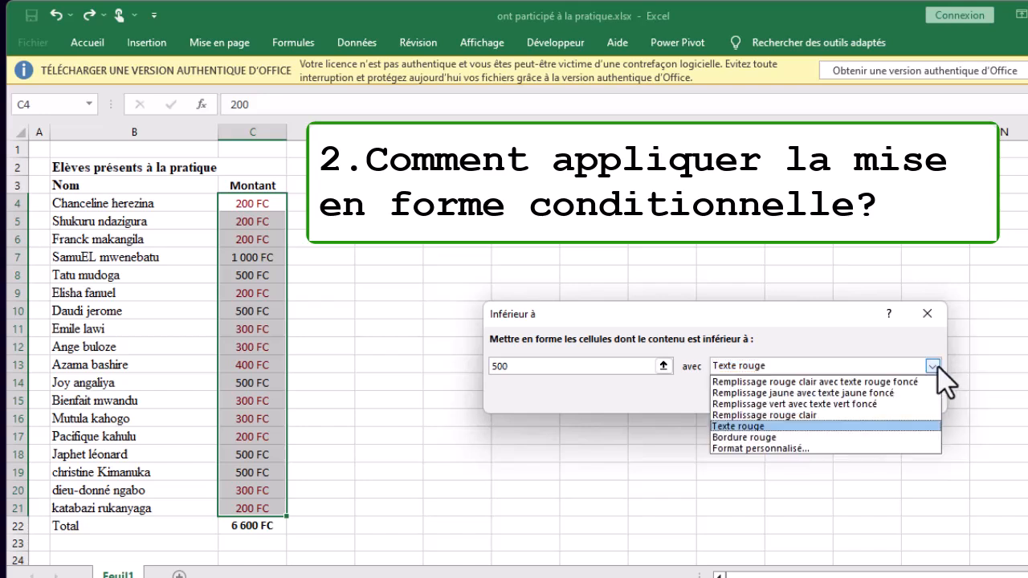
click(751, 436)
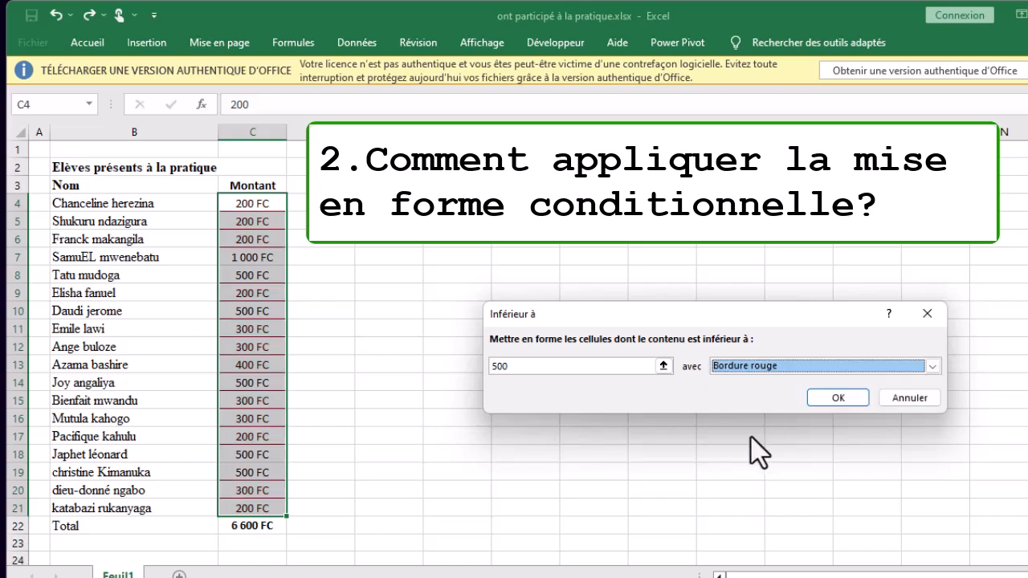
click(933, 366)
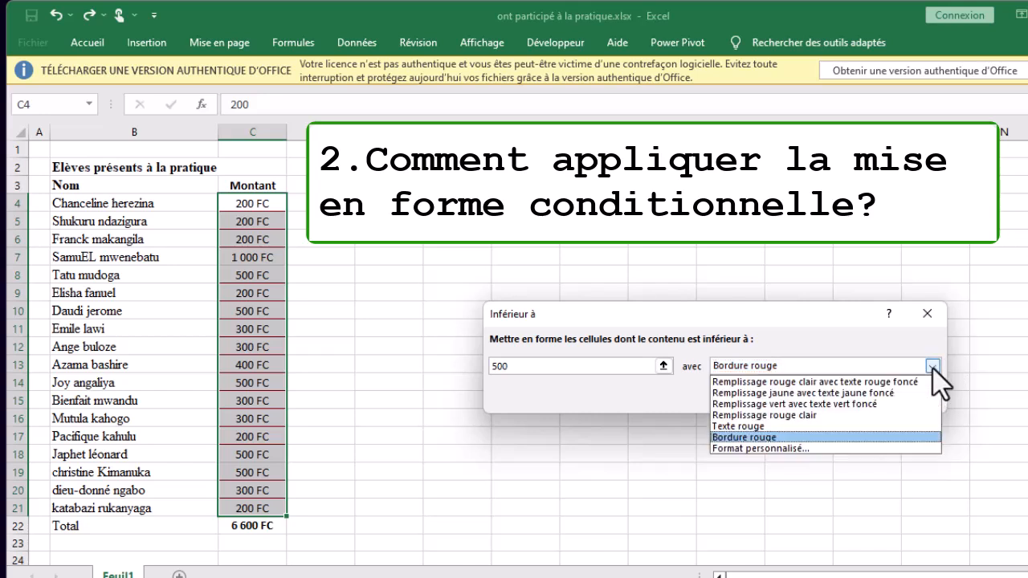
click(765, 448)
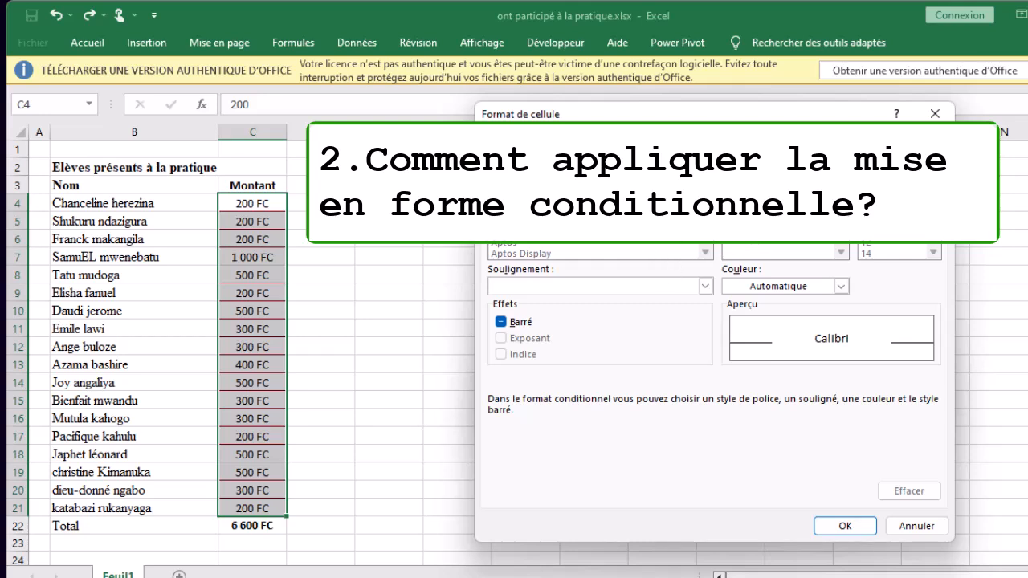
click(935, 114)
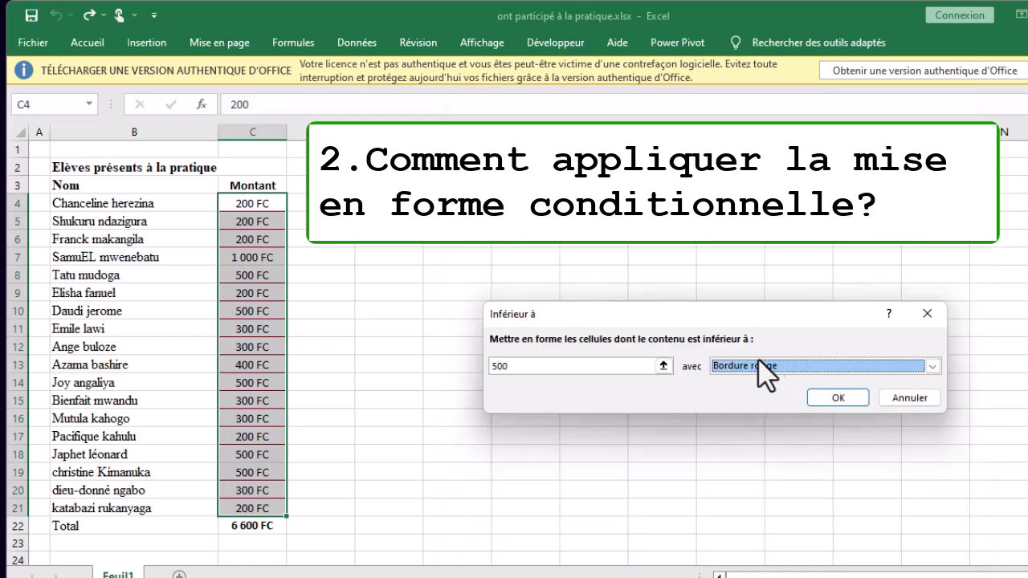
Choose red text (Texte rouge) as the format for amounts below 500 and apply the rule.
click(932, 366)
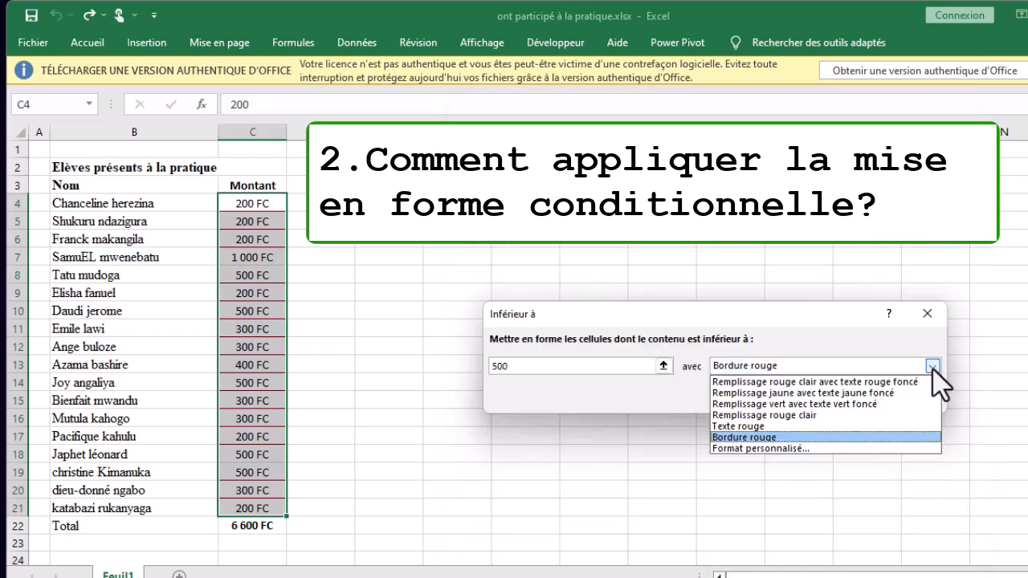
click(747, 426)
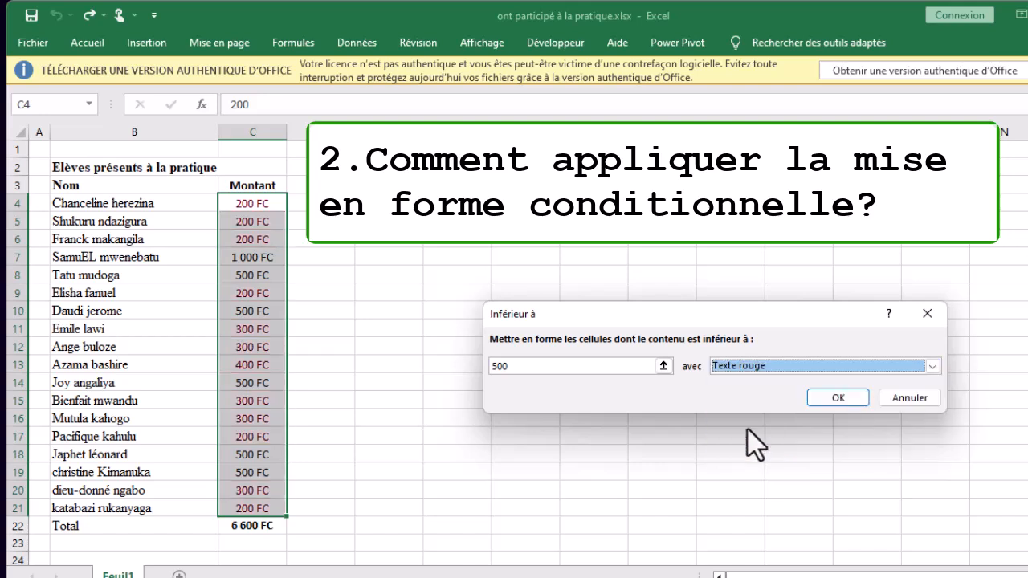
click(839, 402)
click(351, 358)
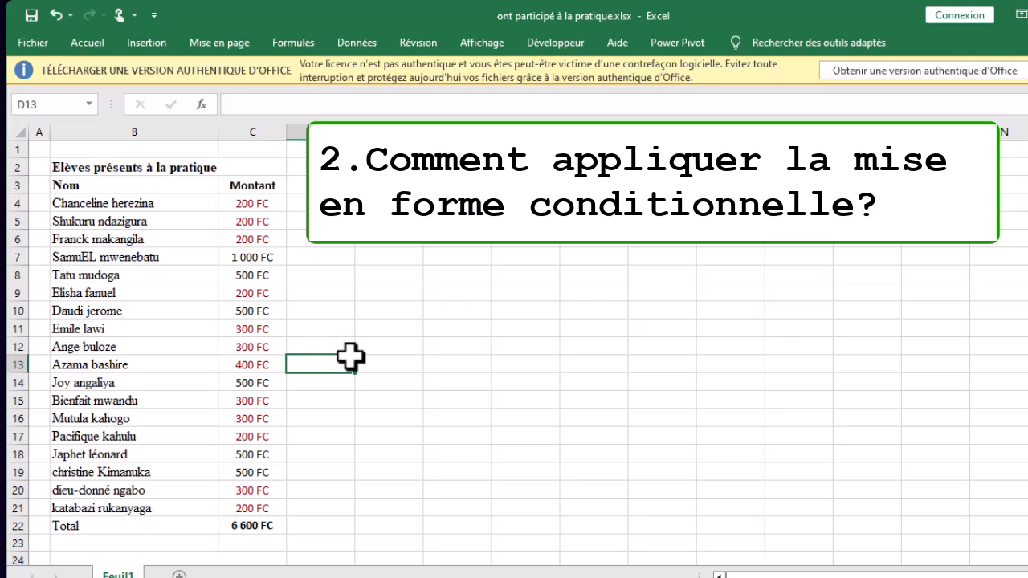
Review the conditional formatting rule types: cell highlighting, top/bottom values, color scales and icon sets.
click(91, 44)
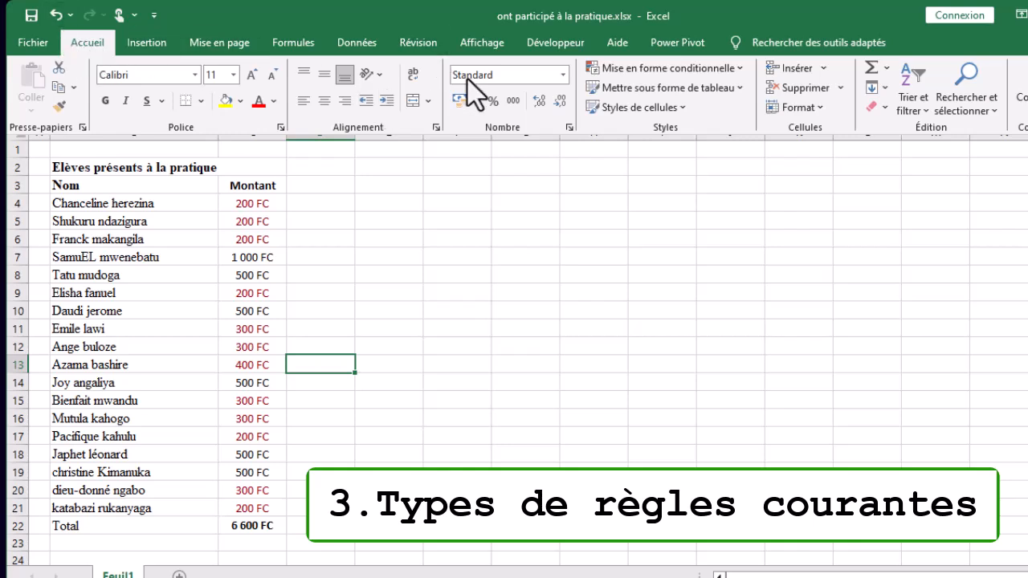
click(739, 69)
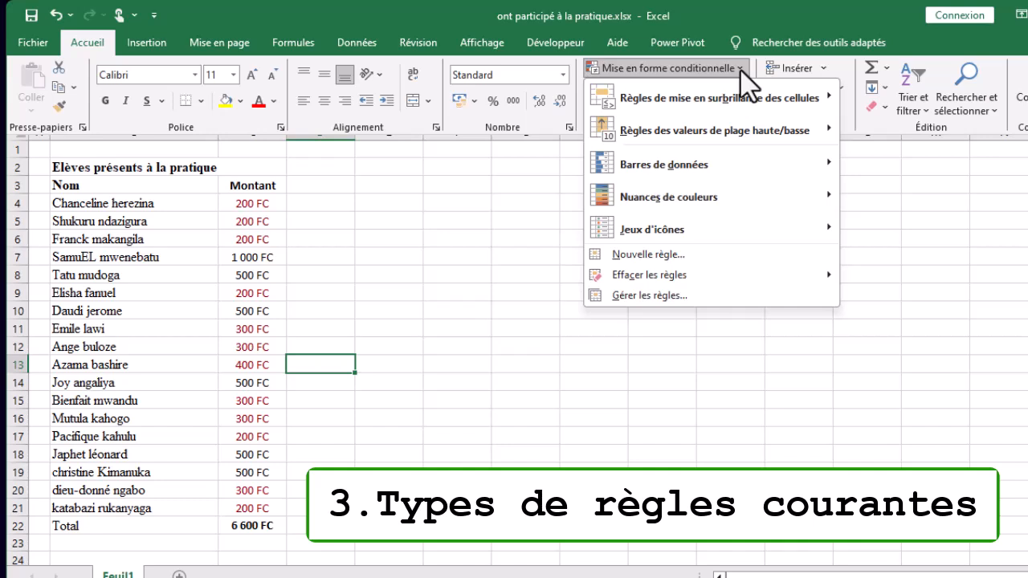
mouse_move(726, 98)
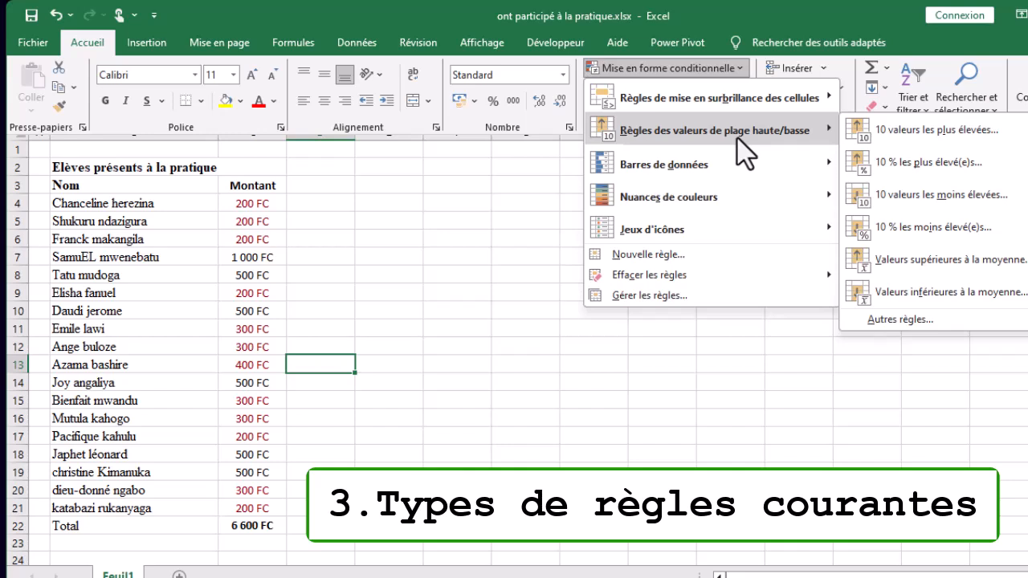
mouse_move(696, 193)
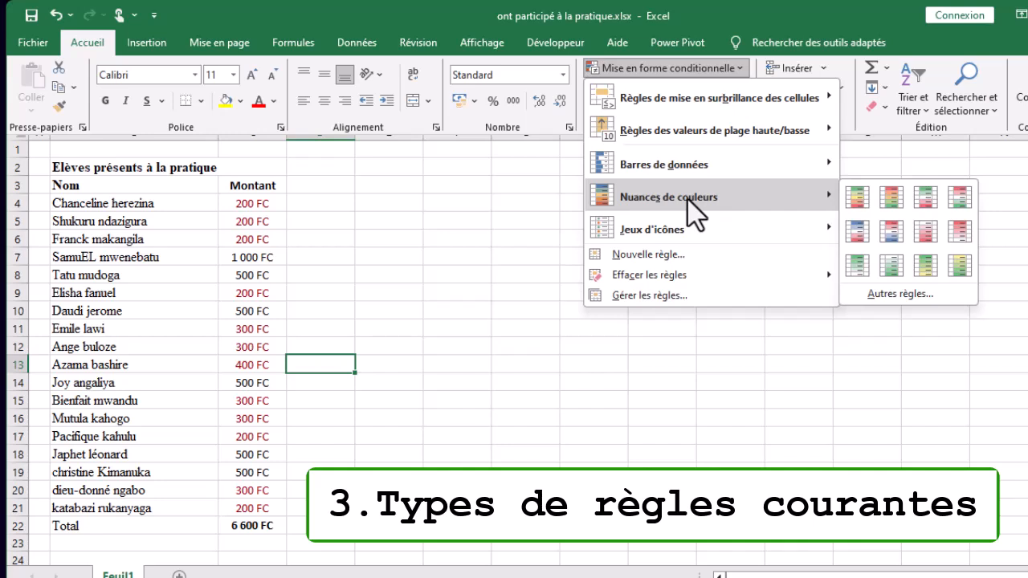
mouse_move(678, 234)
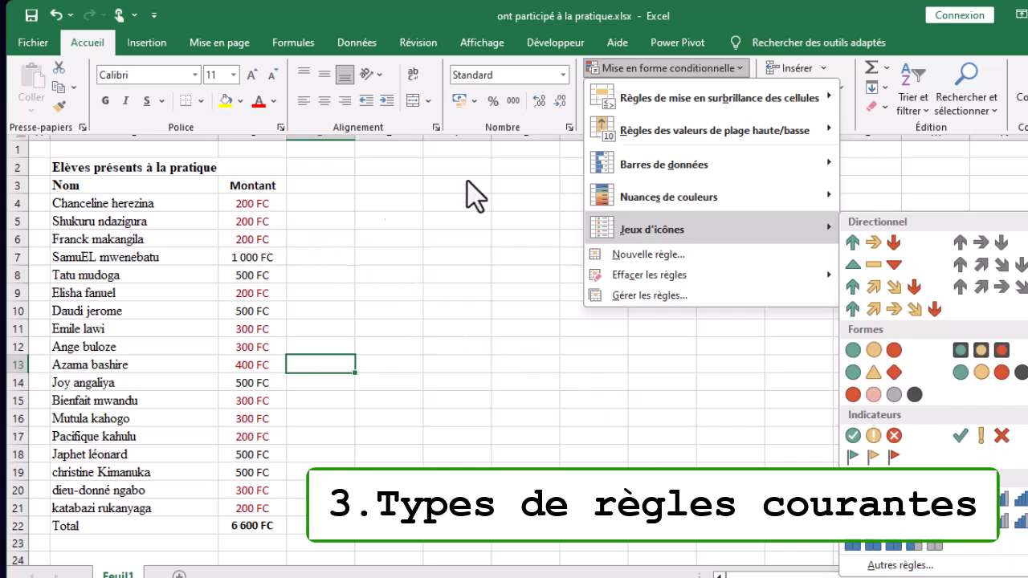
mouse_move(675, 108)
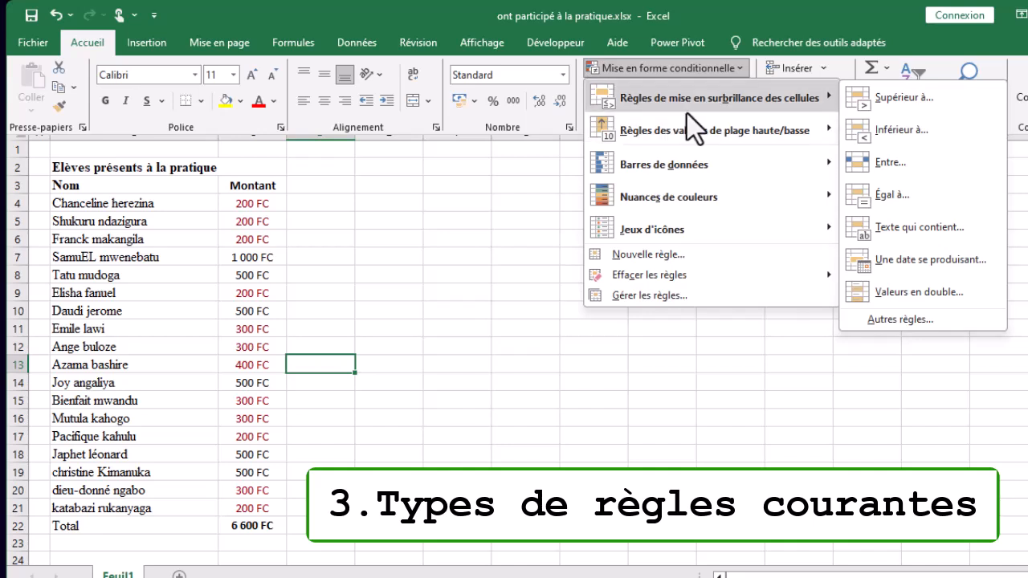
mouse_move(726, 135)
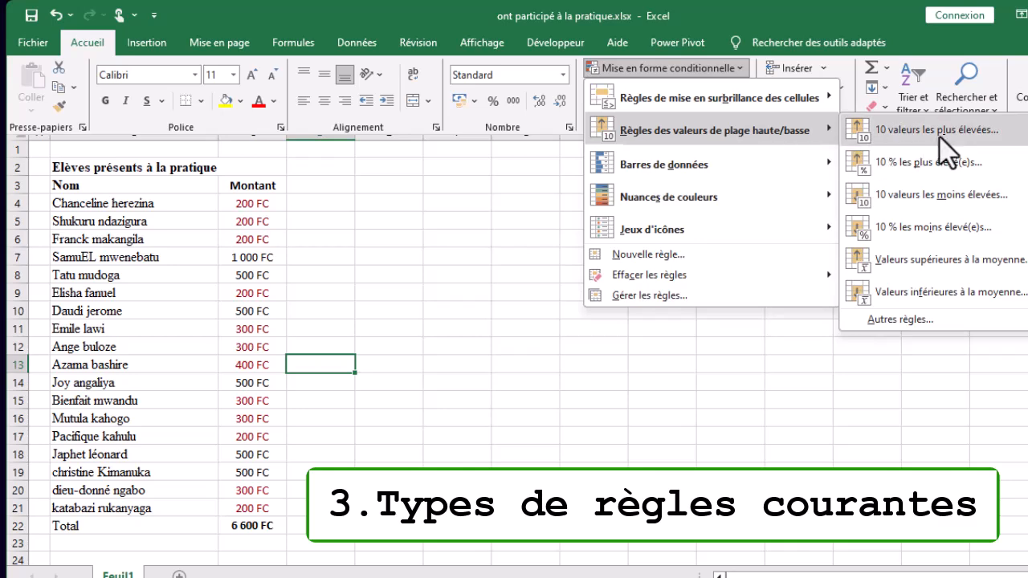
Try a highest-values rule on the amounts in C4:C21, limited to the 5 highest values.
click(255, 218)
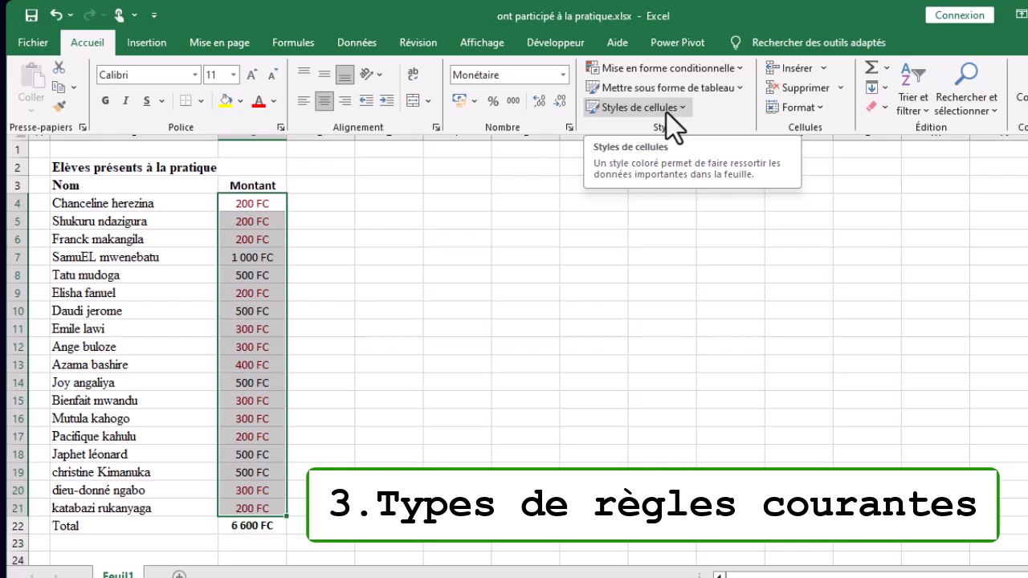
click(707, 70)
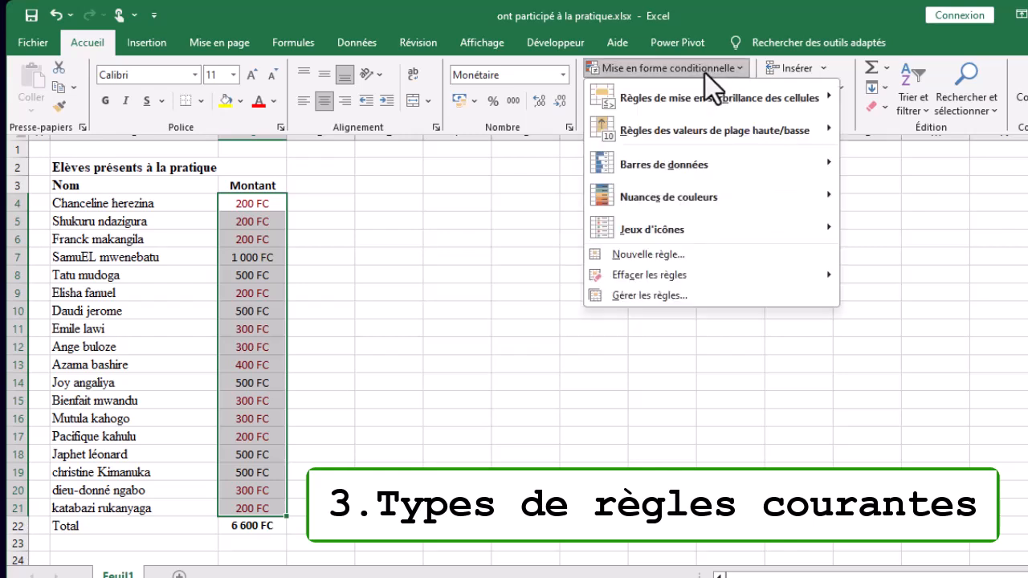
mouse_move(661, 136)
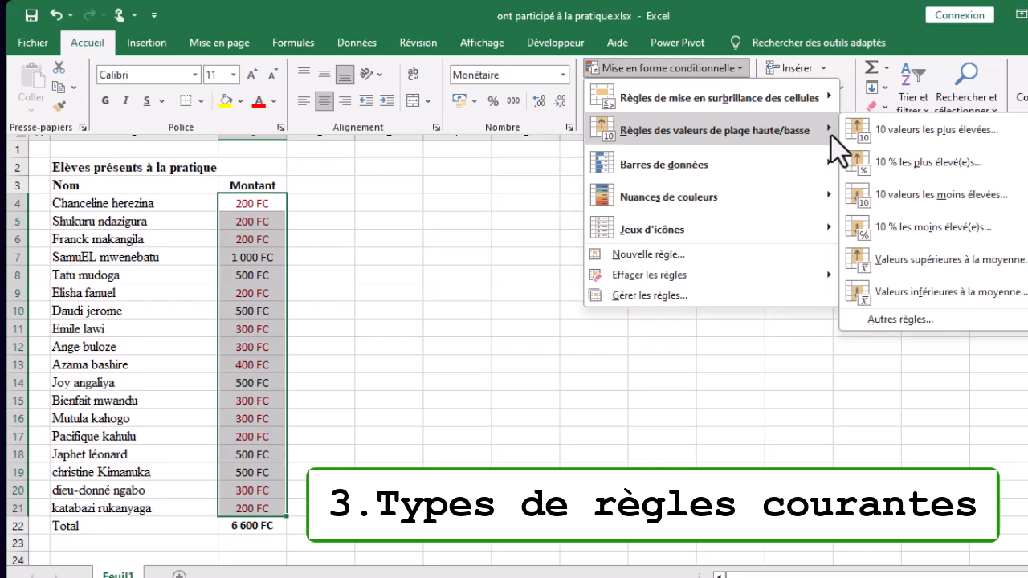
click(925, 138)
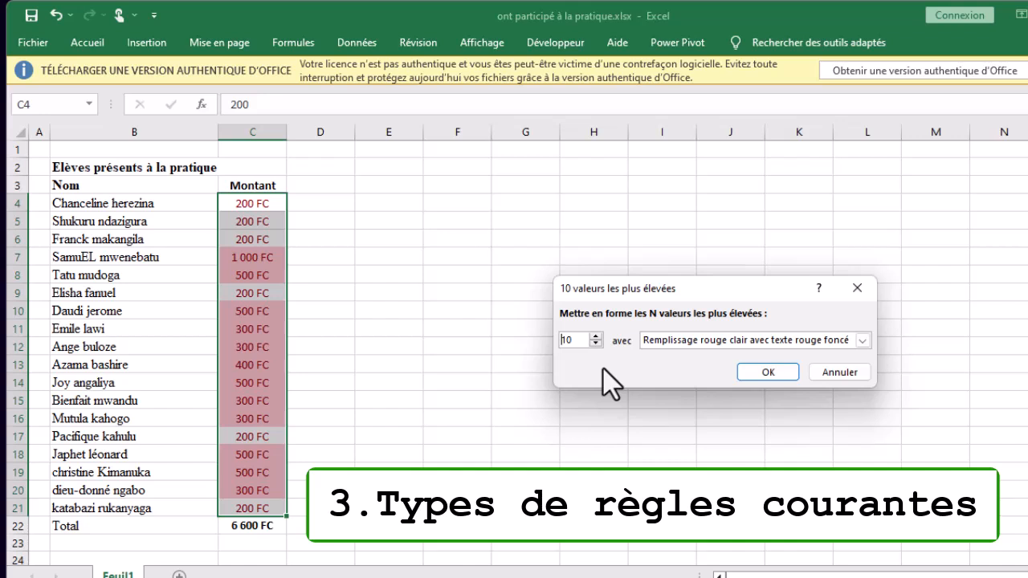
click(595, 337)
Try a custom format with bold yellow text for the highest-values rule, and cancel the rule.
click(747, 340)
click(689, 434)
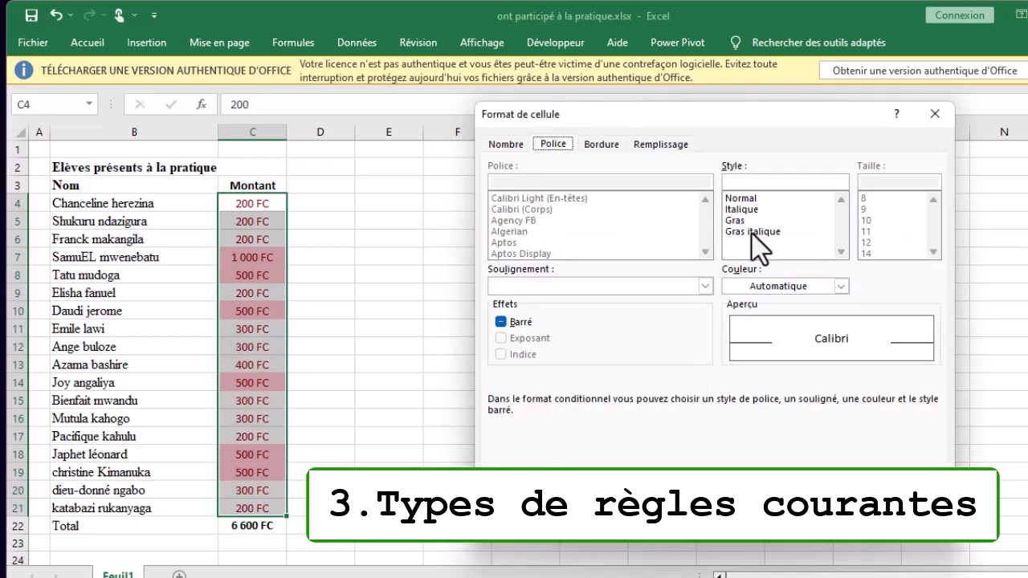
click(742, 222)
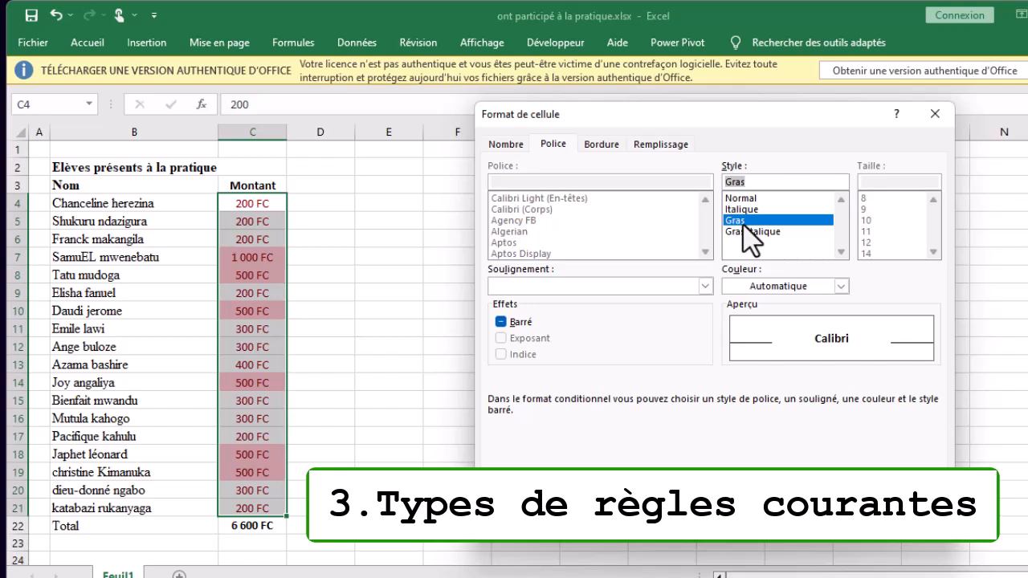
click(840, 287)
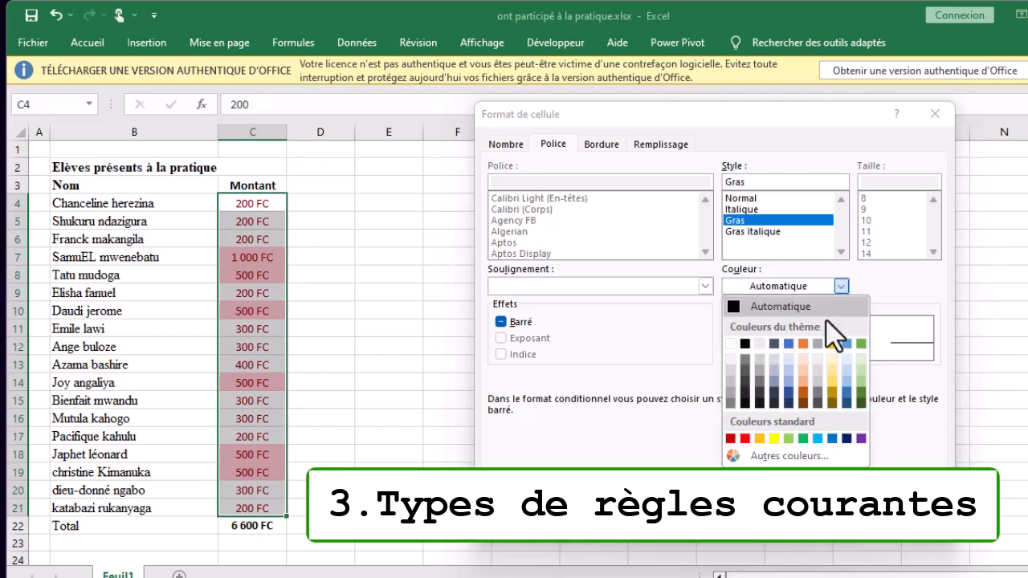
click(774, 439)
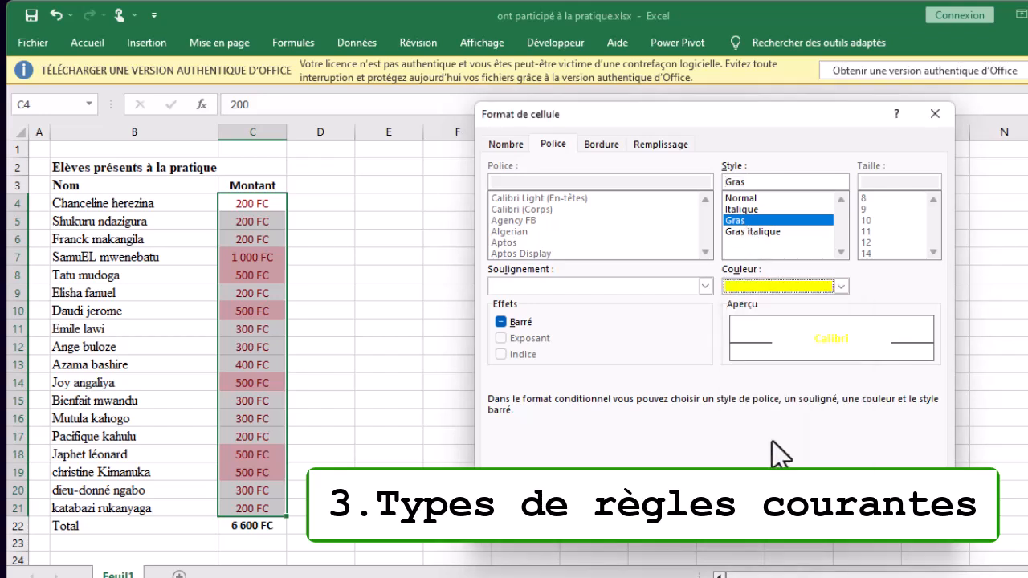
click(855, 542)
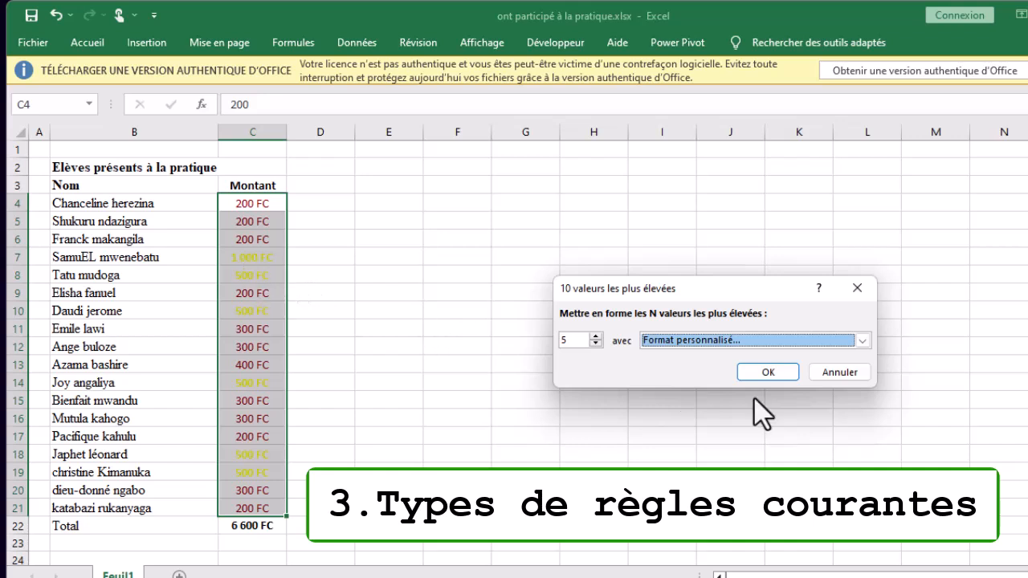
click(857, 288)
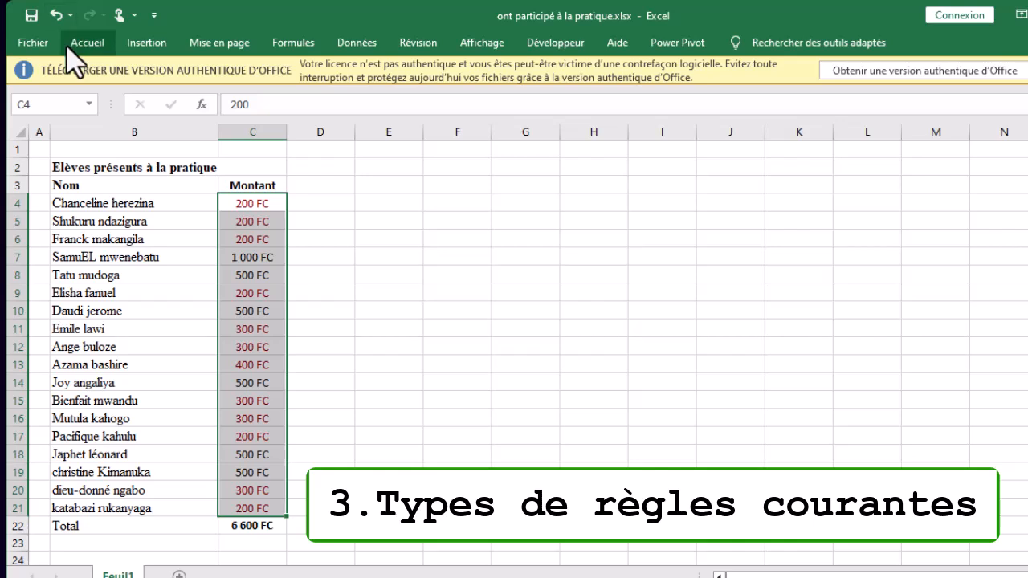
Clear the conditional formatting rules from the entire sheet.
click(85, 43)
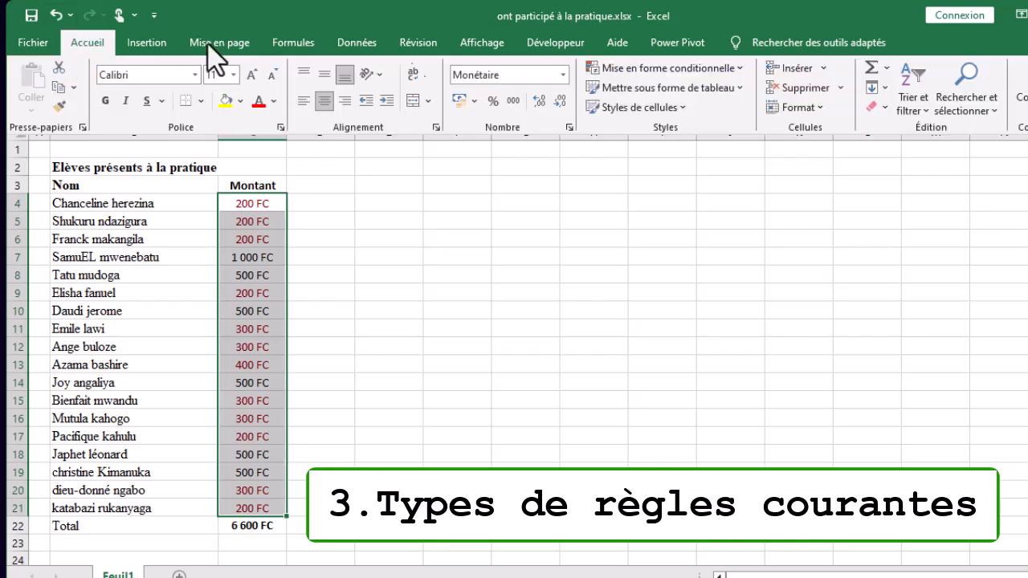
click(710, 69)
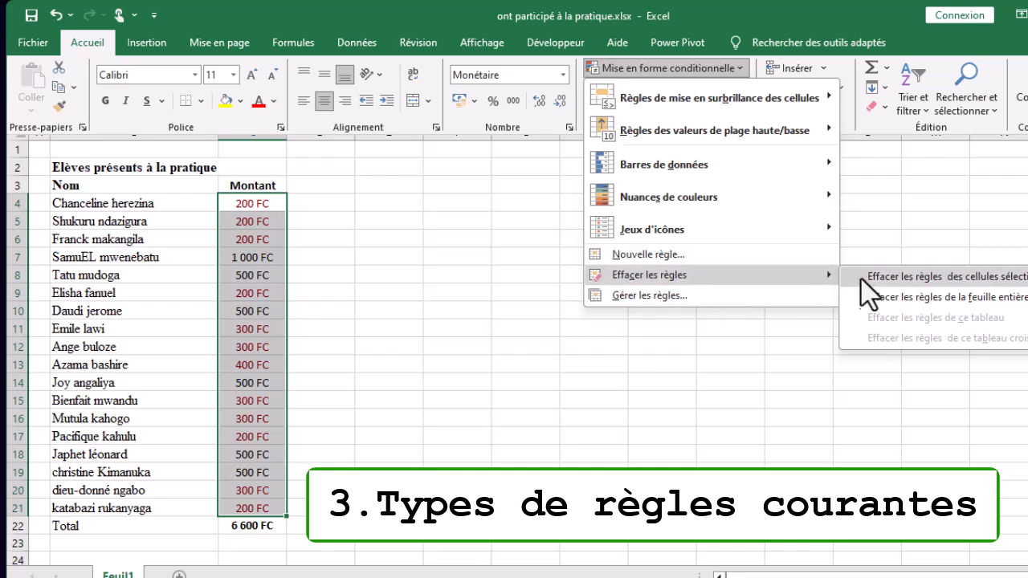
click(956, 295)
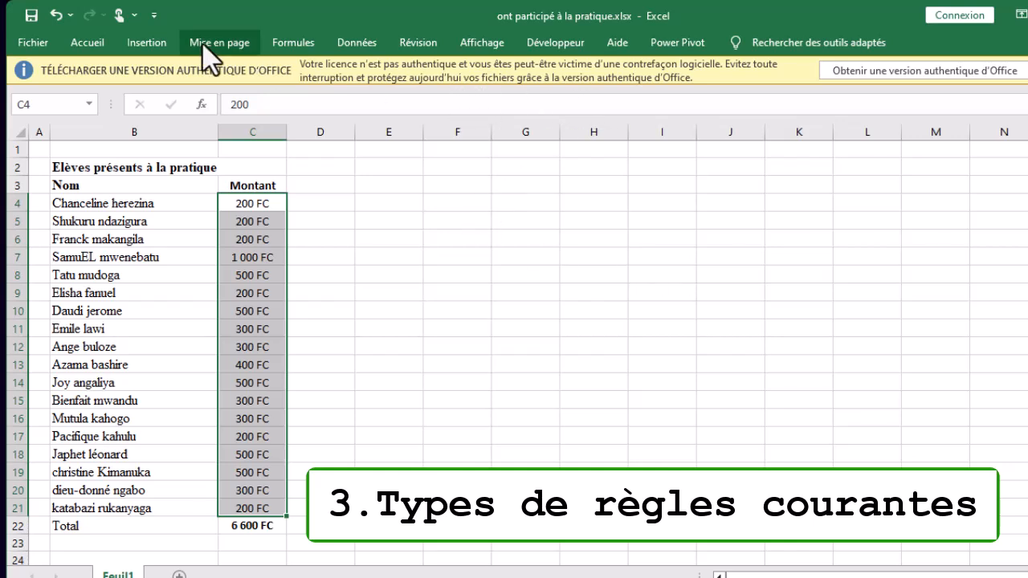
Apply blue gradient data bars to the amounts in C4:C21 and deselect the range.
click(87, 42)
click(667, 67)
mouse_move(658, 168)
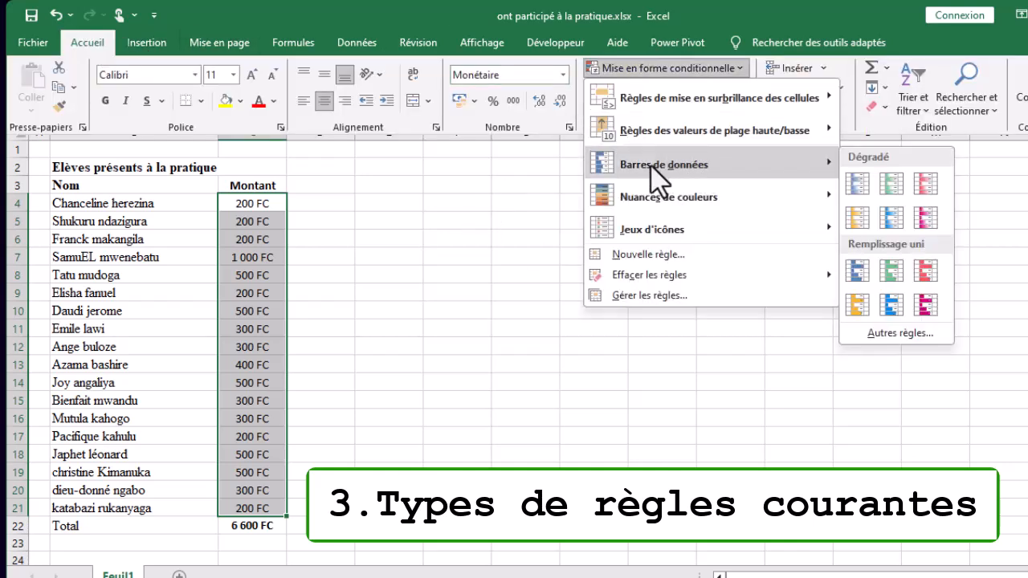
click(858, 186)
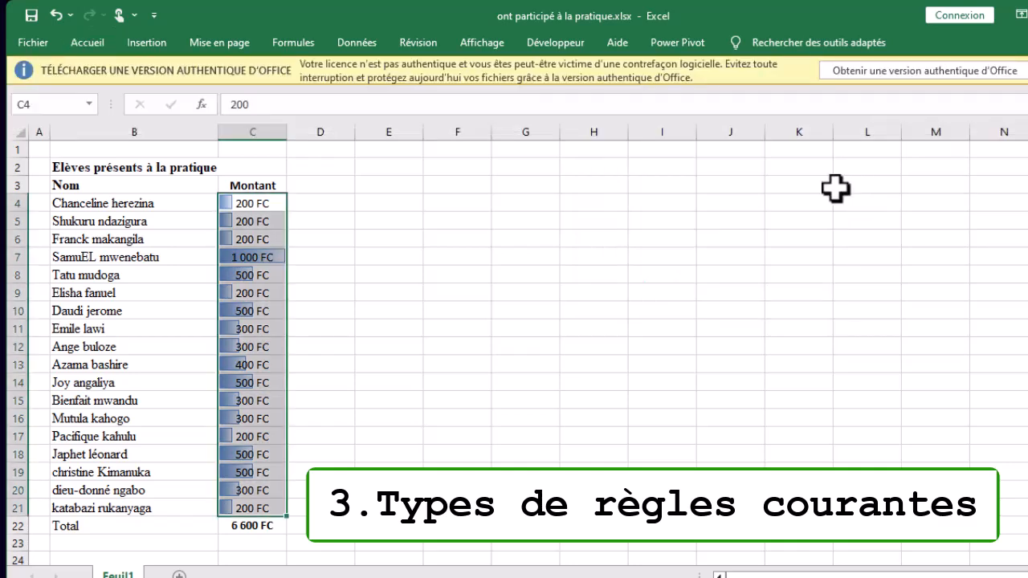
click(394, 347)
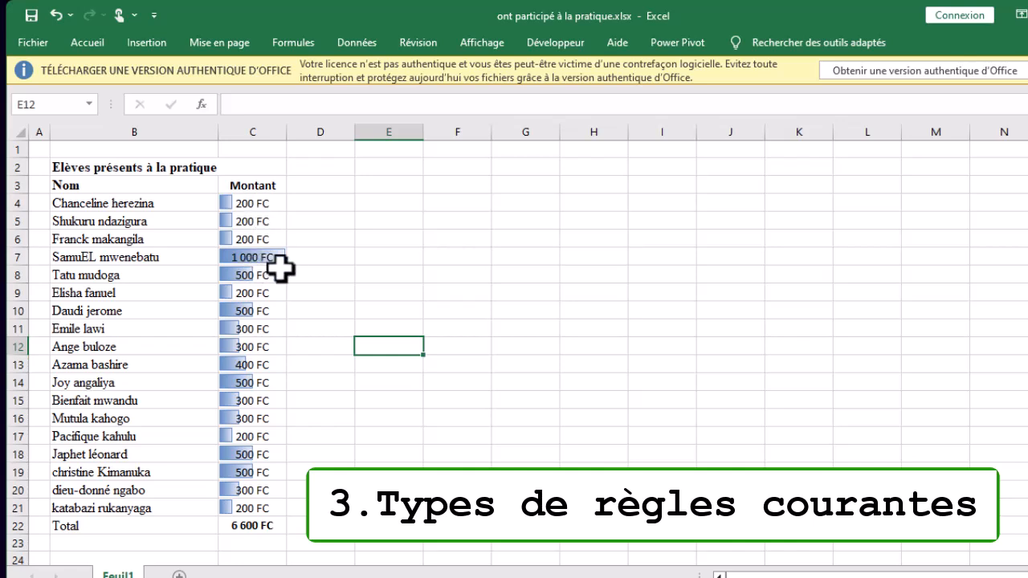
Change the first amount, in C4, to 2000 and compare its data bar with the one in C7.
click(252, 202)
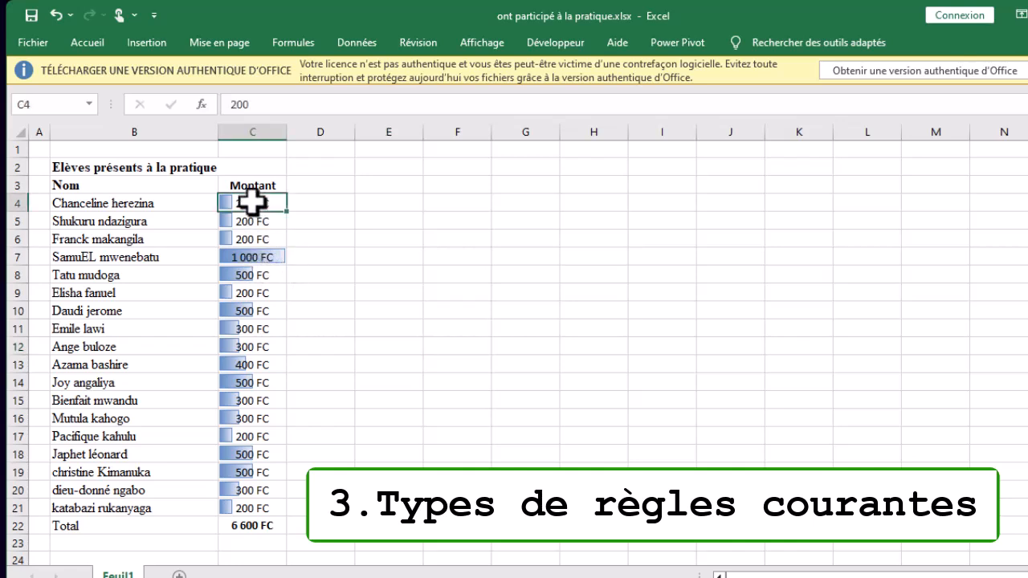
text(2)
key(Return)
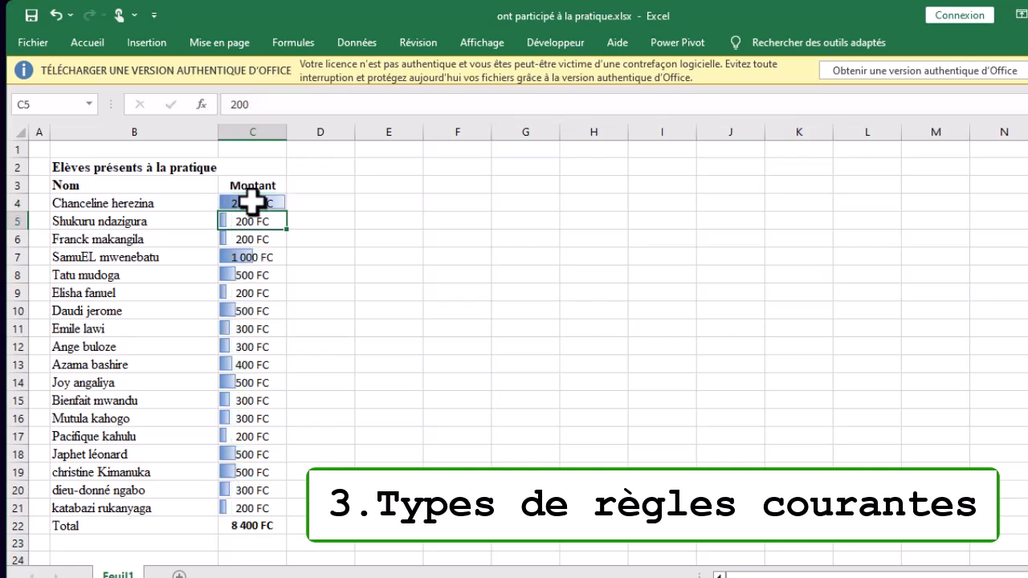
click(249, 259)
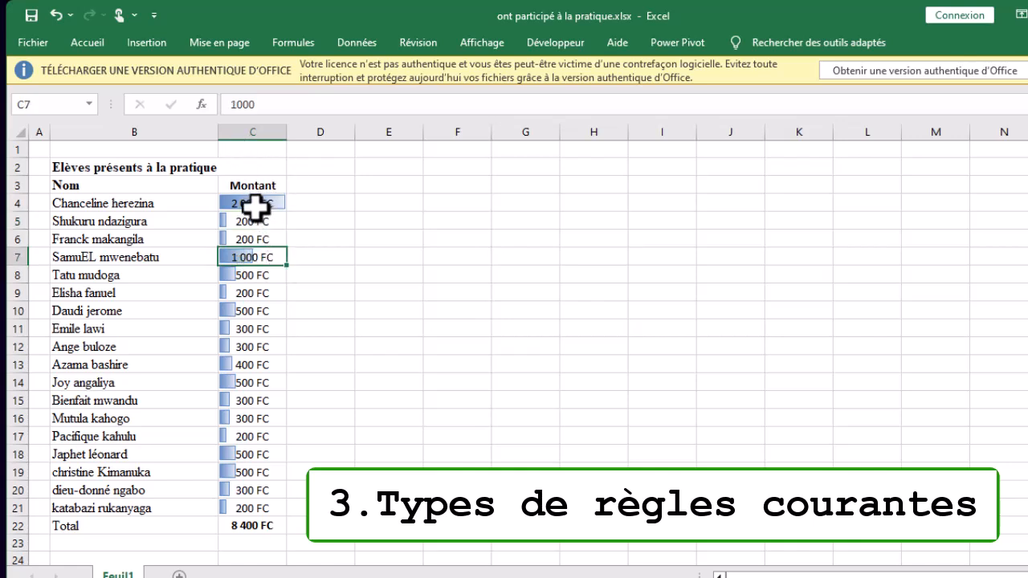
Clear the data bar rule from the selected amounts in C4:C21.
drag(257, 202, 248, 505)
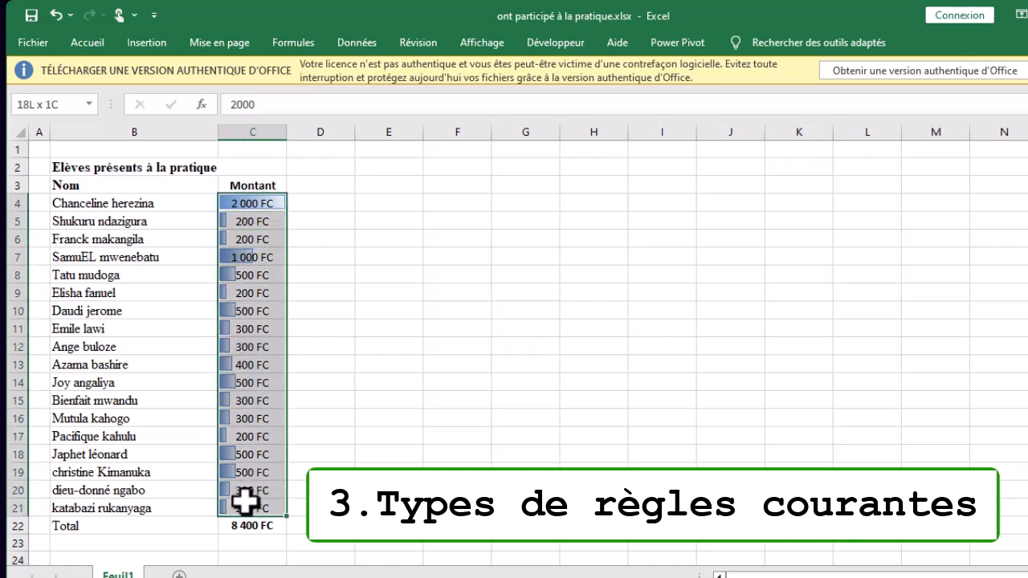
click(86, 44)
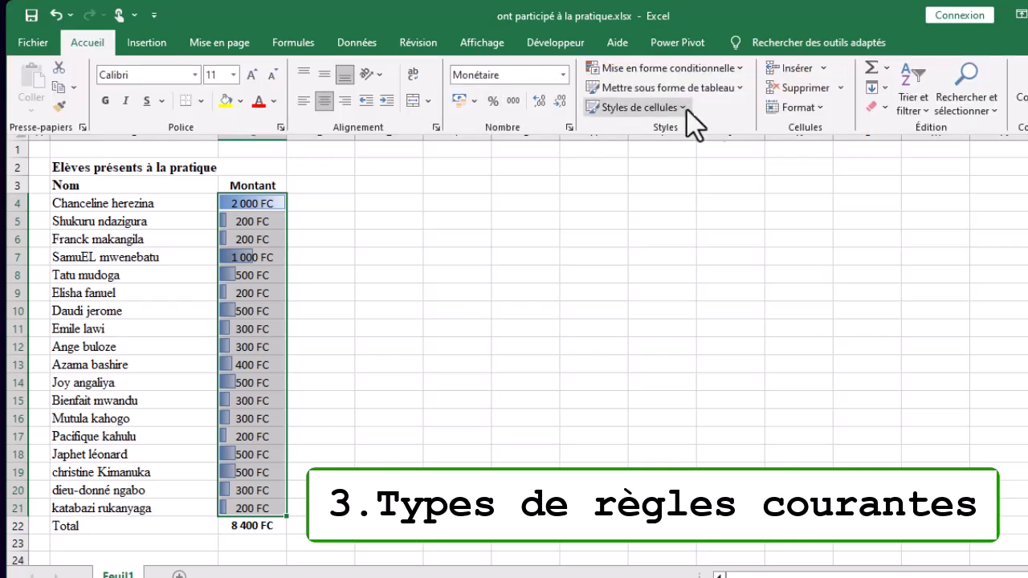
click(727, 69)
mouse_move(805, 278)
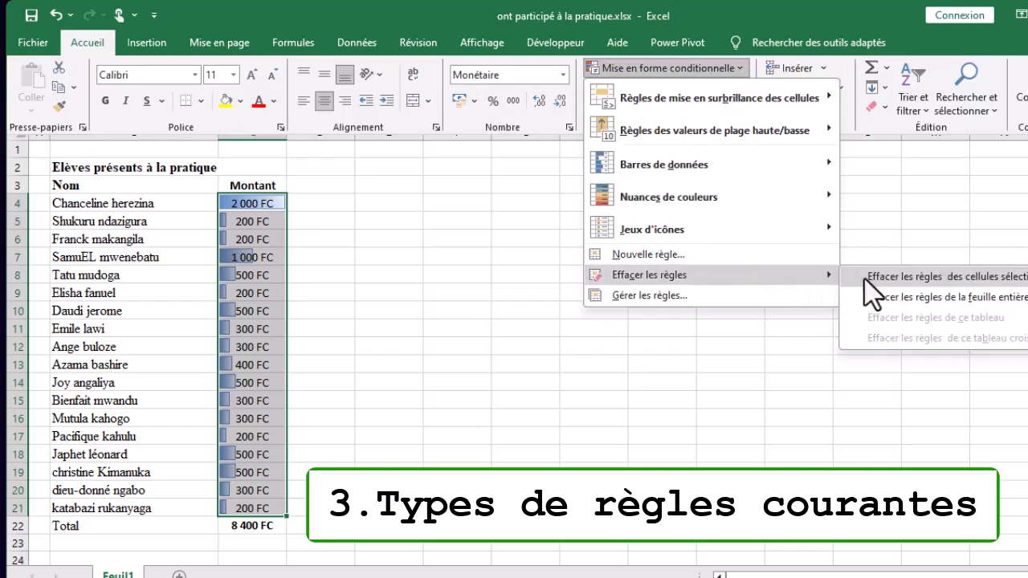
click(859, 275)
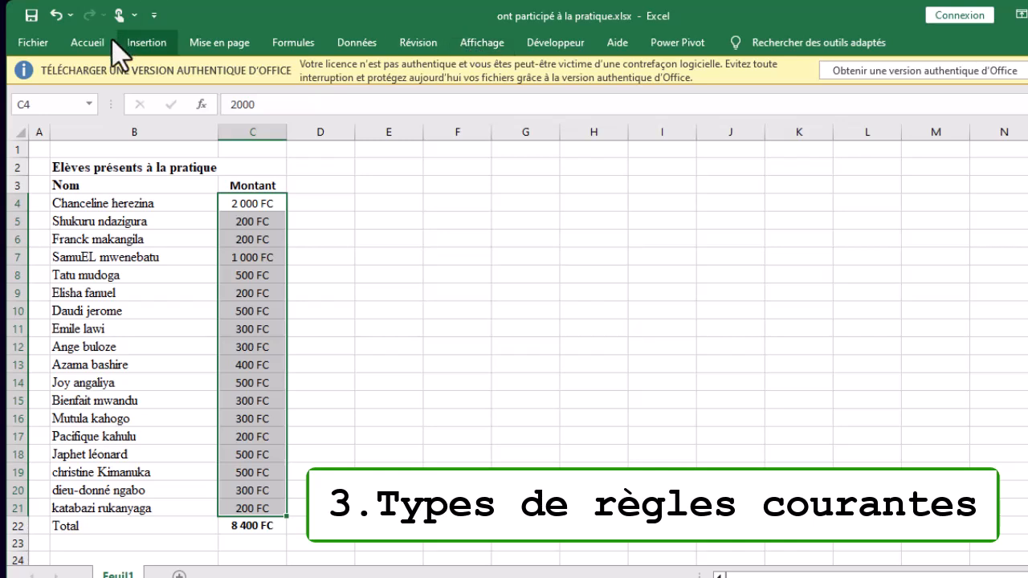
Apply the red-white-green color scale to the amounts in C4:C21.
click(86, 41)
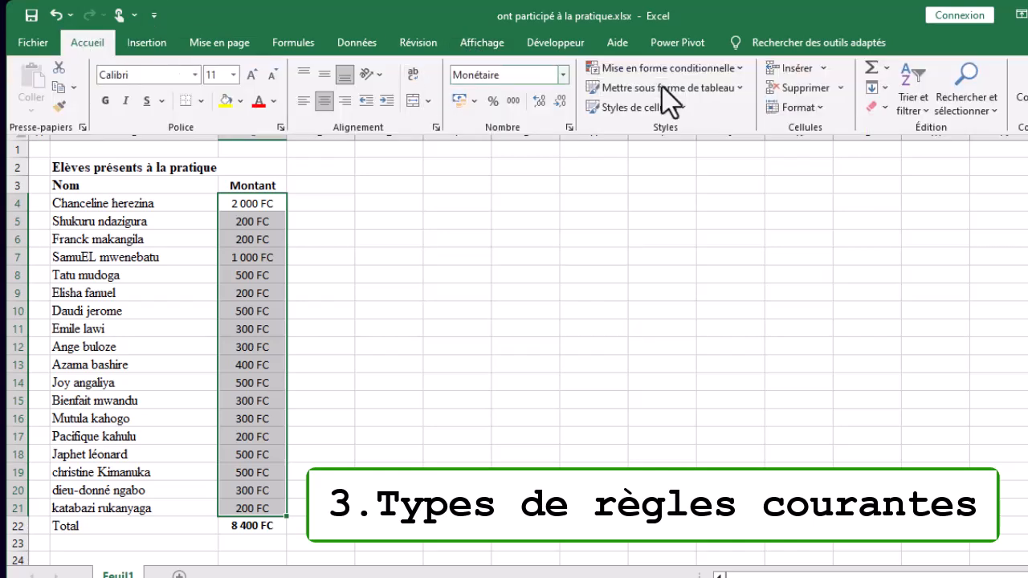
click(722, 69)
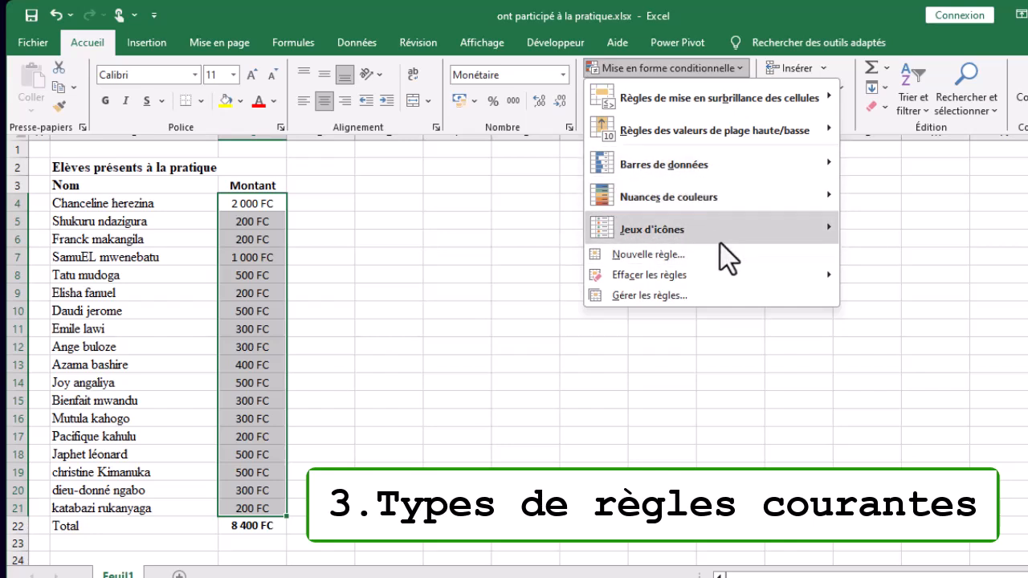
mouse_move(726, 202)
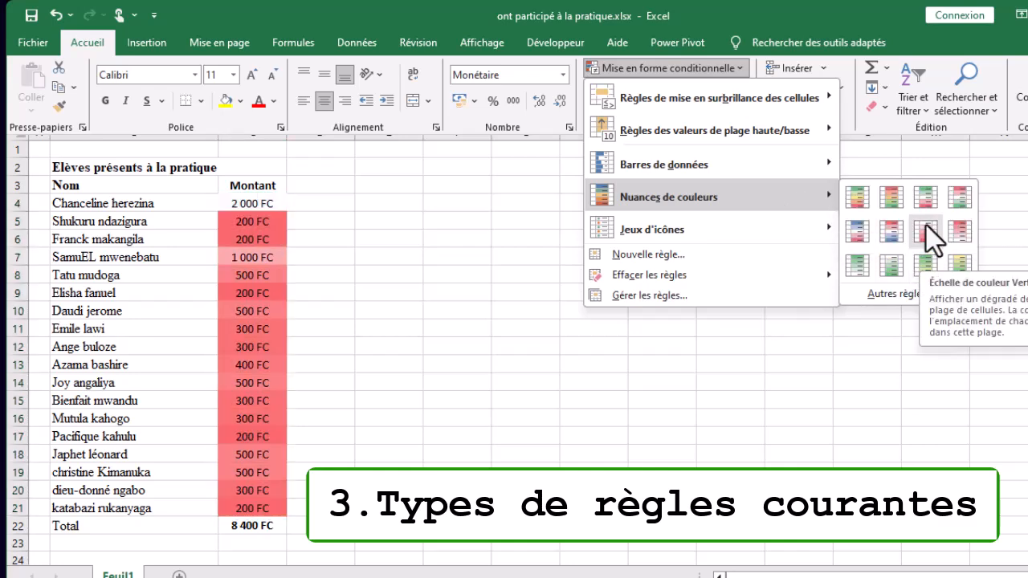
click(953, 195)
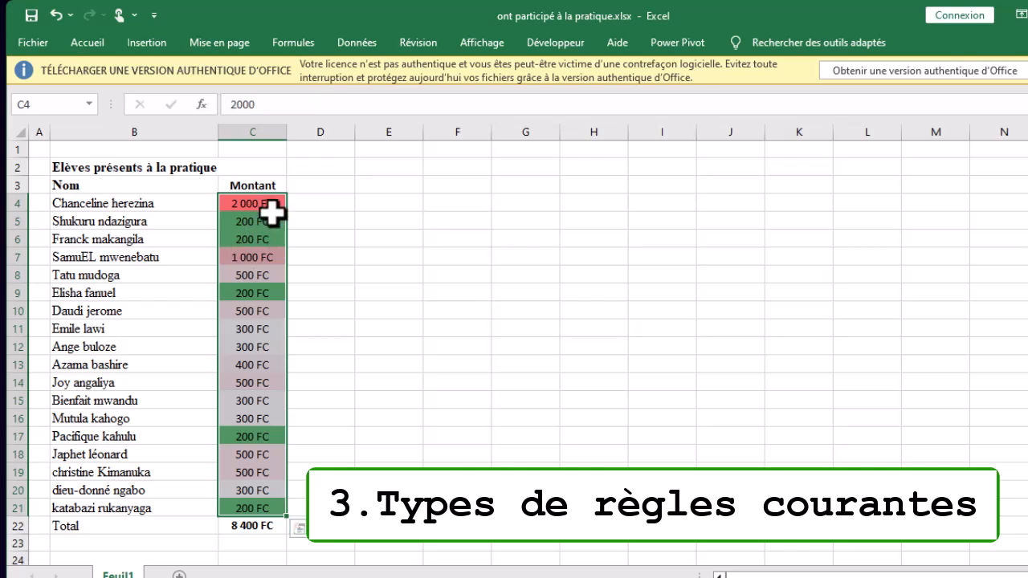
Clear the color scale rule from the amounts in C4:C21.
drag(257, 205, 241, 506)
click(96, 48)
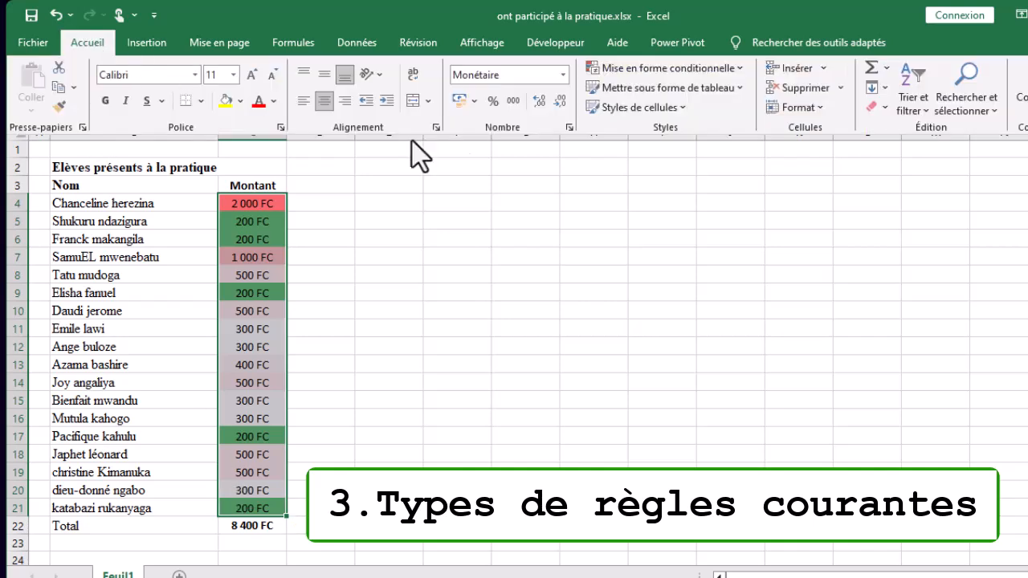
click(670, 74)
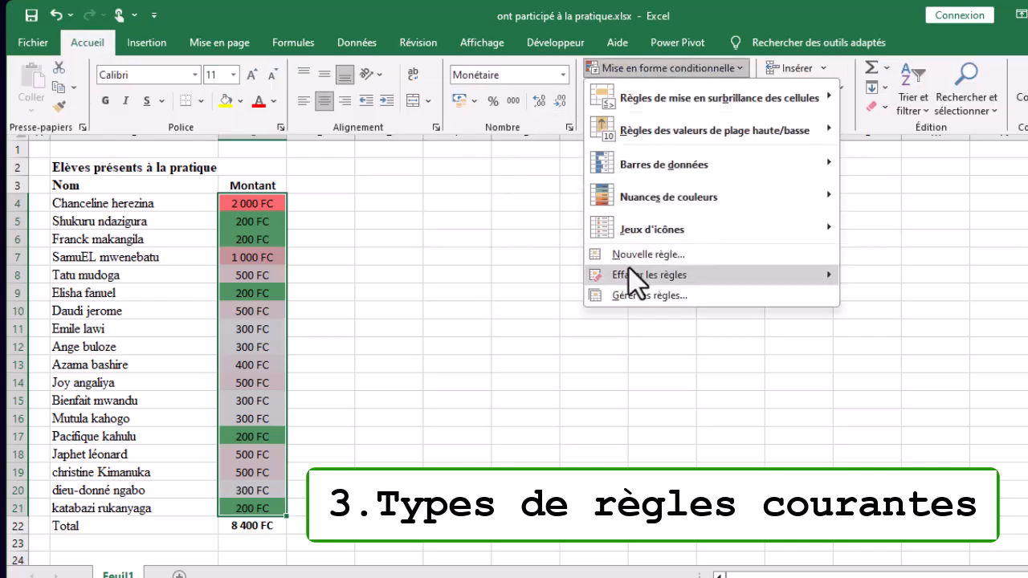
mouse_move(627, 273)
click(898, 296)
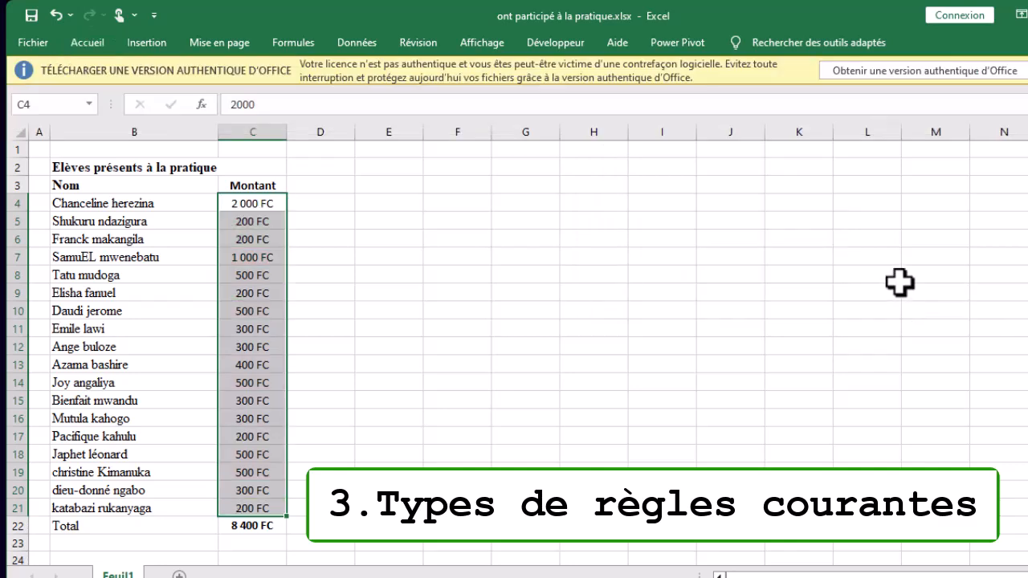
Apply the directional icon set with three colored arrows to the amounts in C4:C21.
click(86, 42)
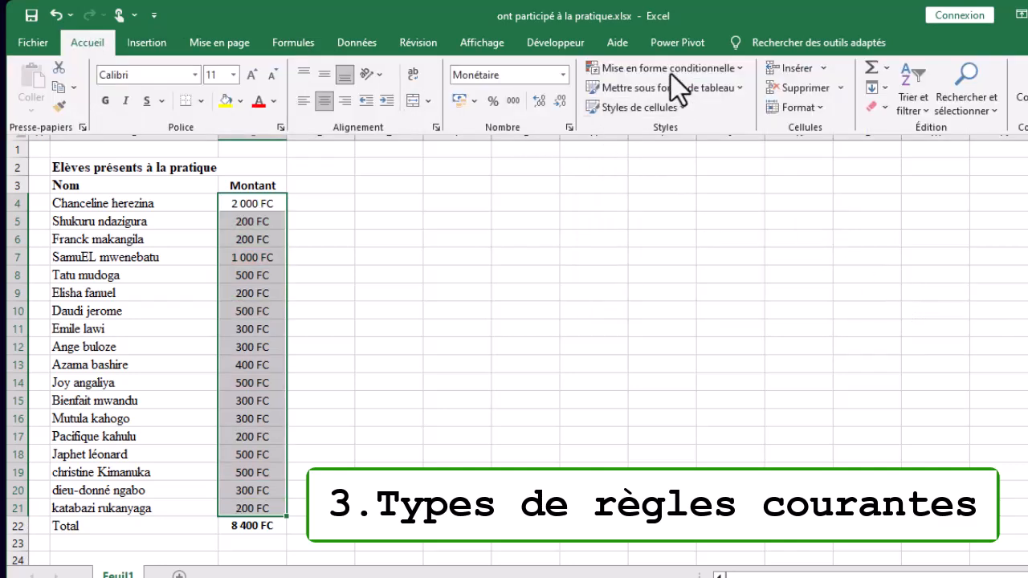
click(670, 68)
mouse_move(659, 241)
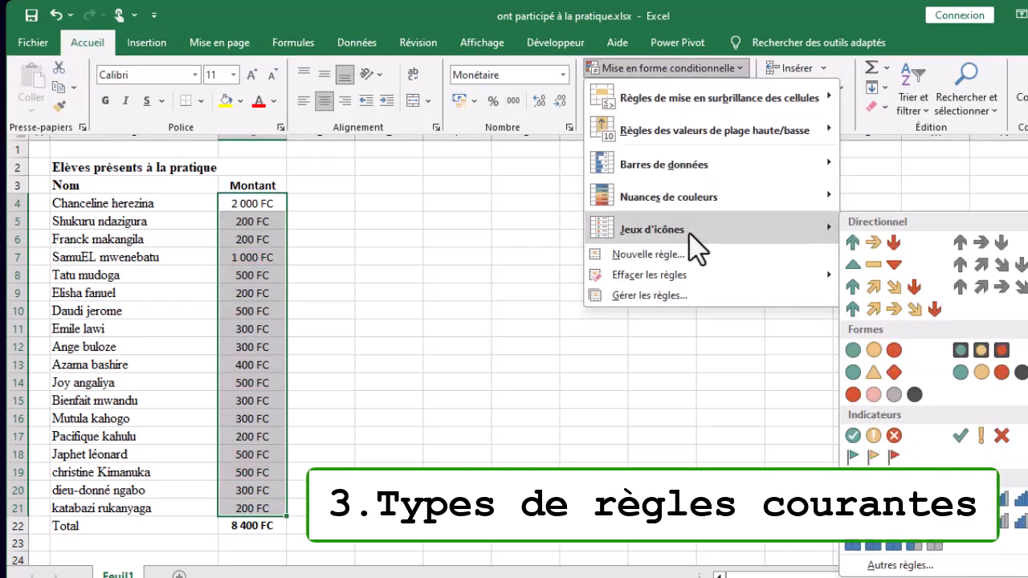
click(875, 243)
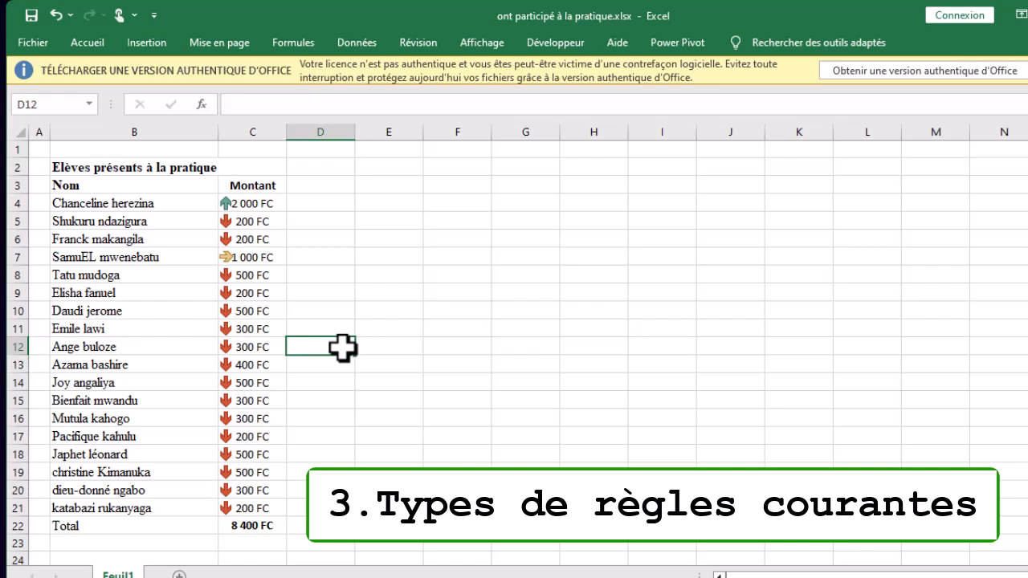
Examine the arrow icons assigned to the amounts, checking cells C7 and C9.
key(Up)
key(Up)
key(Up)
key(Up)
key(Up)
key(Left)
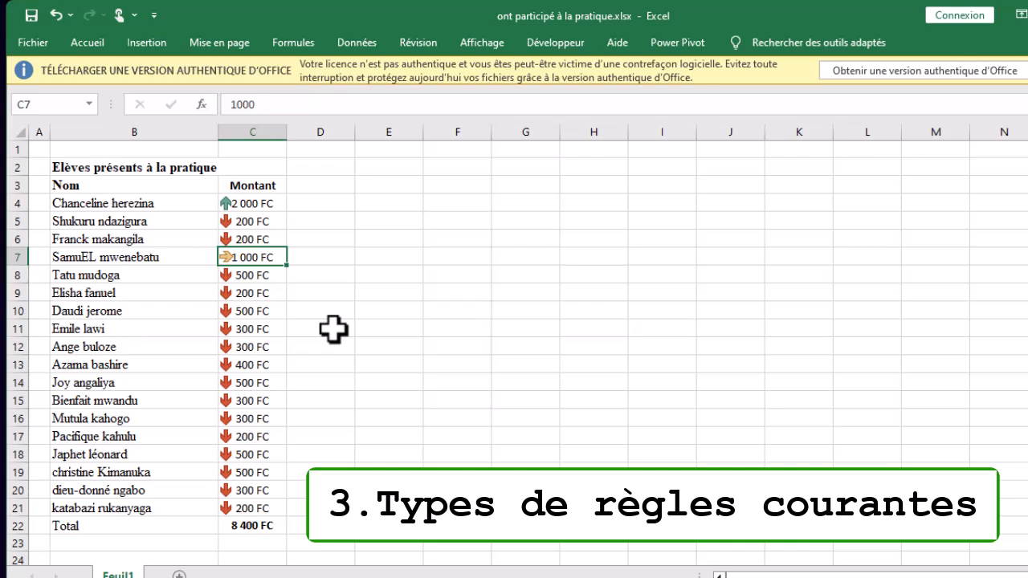
click(247, 295)
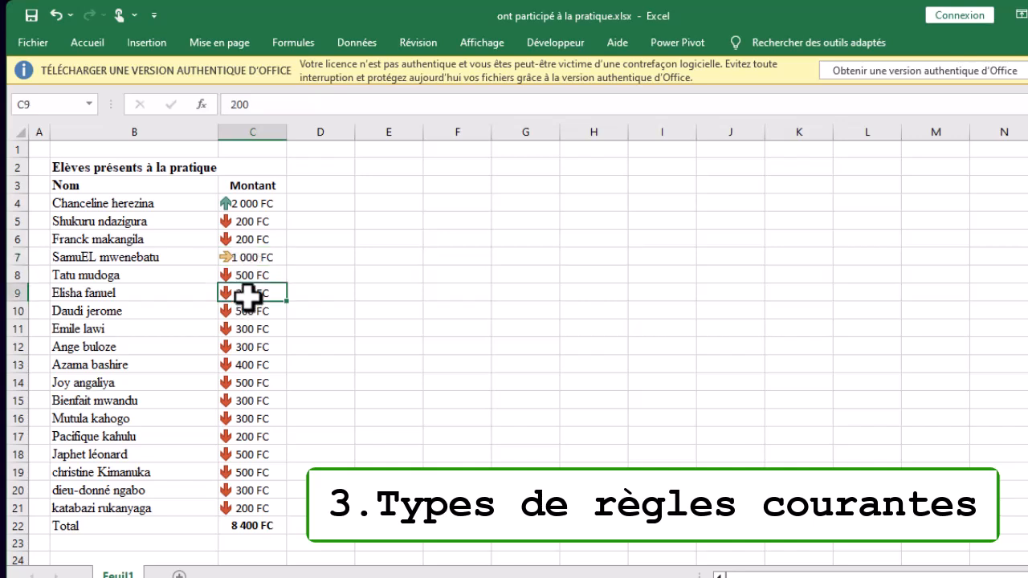
Change the amount in C9 to 4000 and check the arrow icons in C7 and C4.
text(4 )
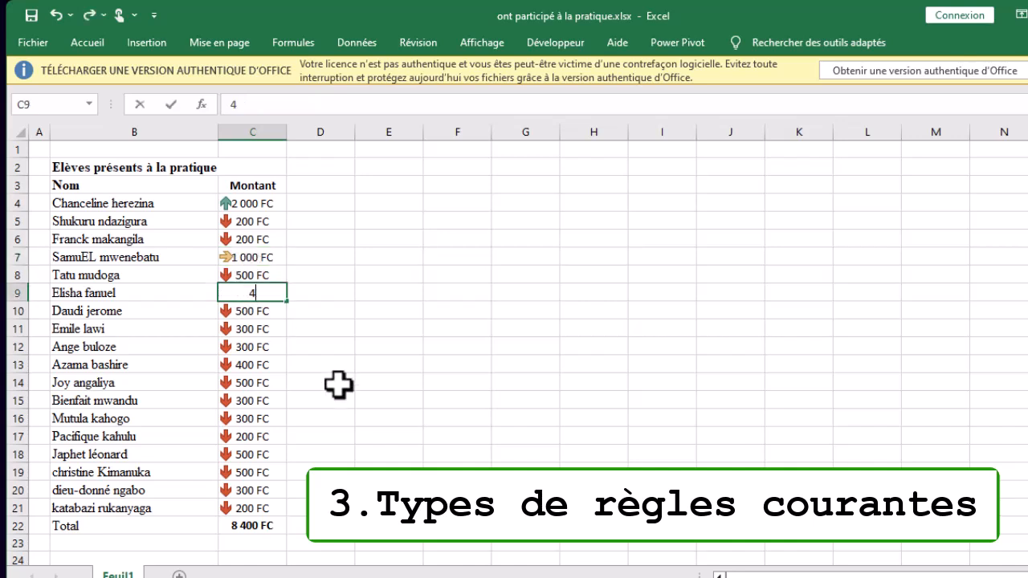
text(000)
key(Return)
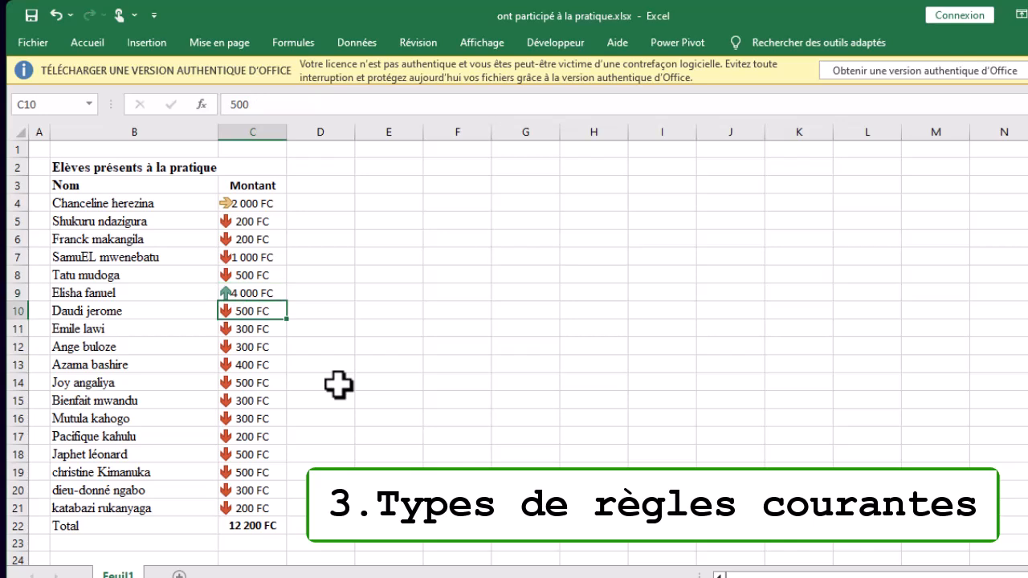
click(239, 260)
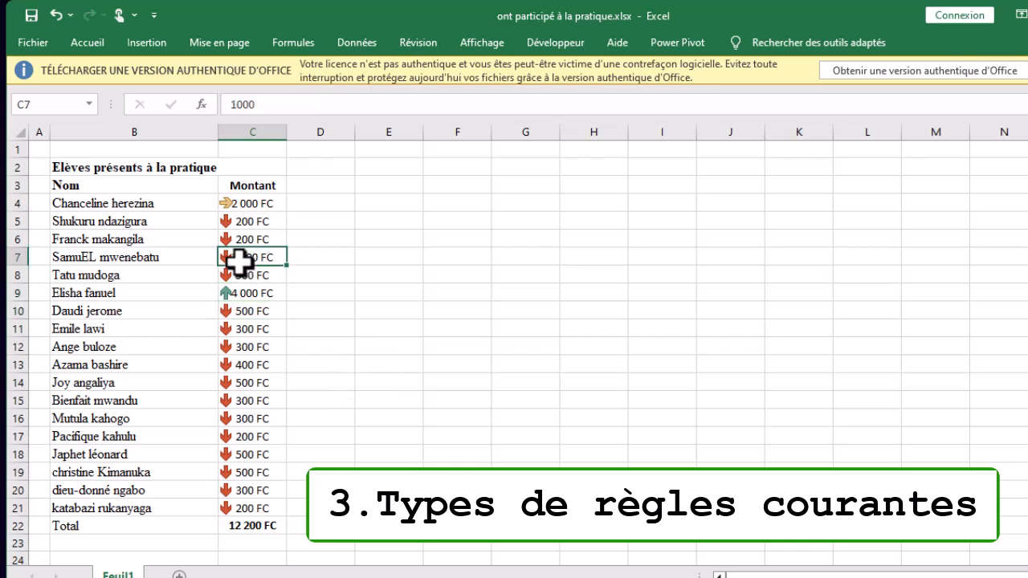
click(257, 203)
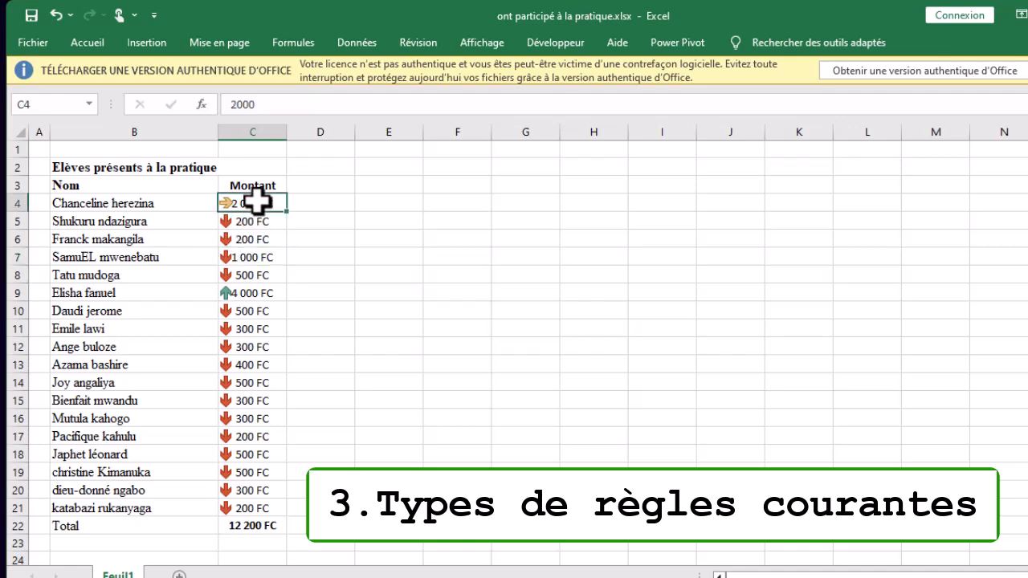
Open the icon set rule applied to C4:C21 for editing from the conditional formatting rules manager.
click(90, 42)
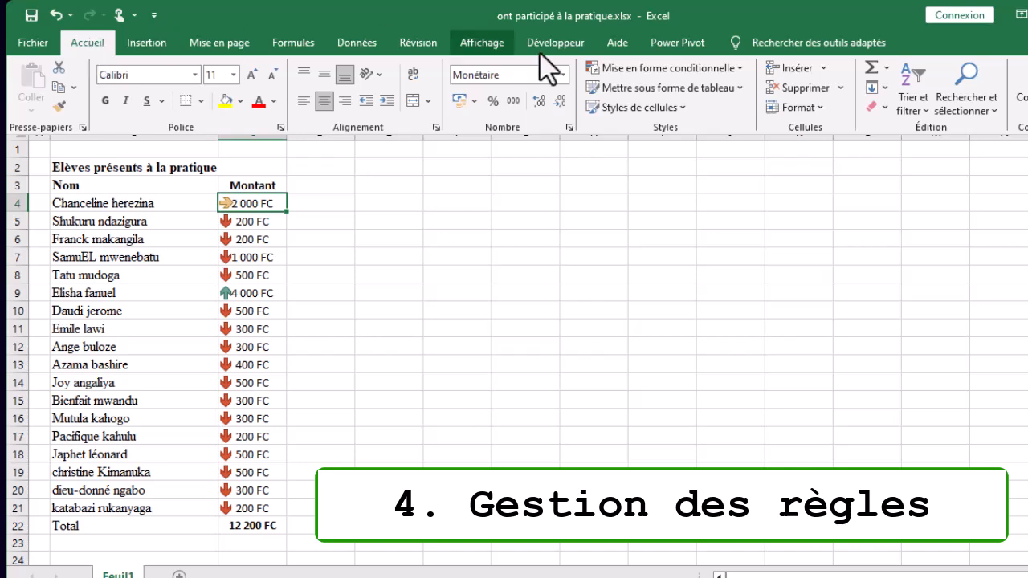
click(723, 69)
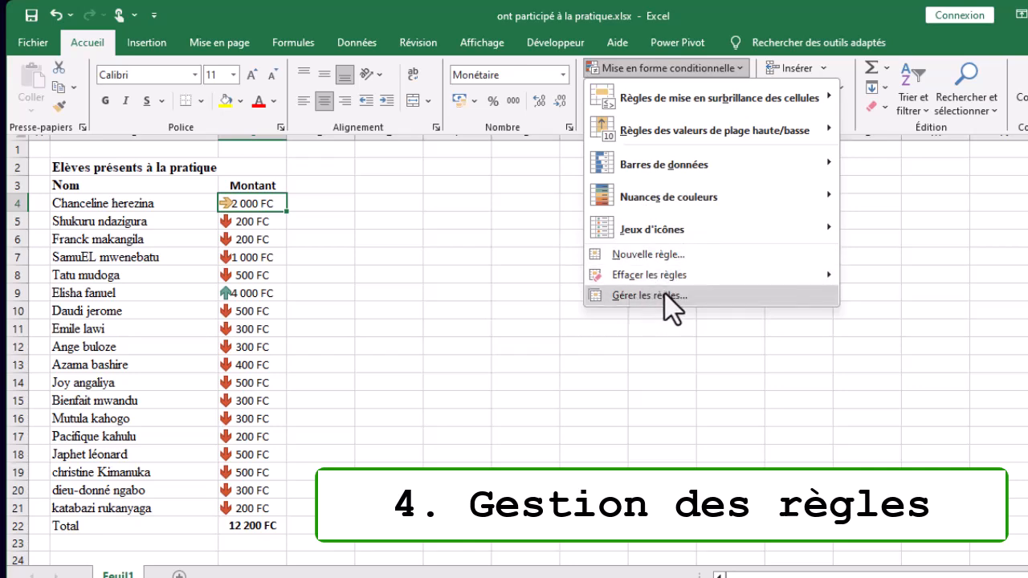
click(666, 297)
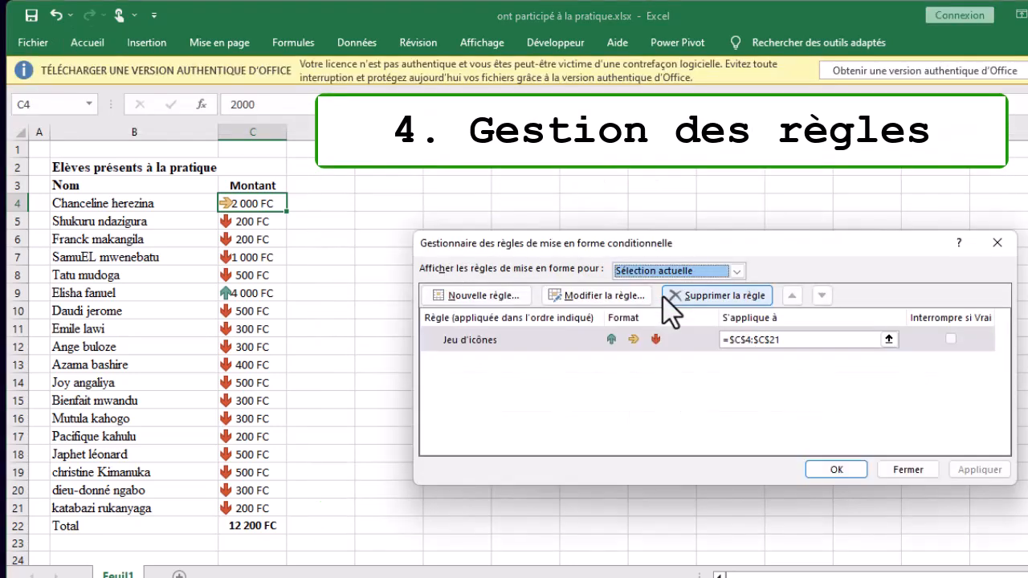
click(508, 342)
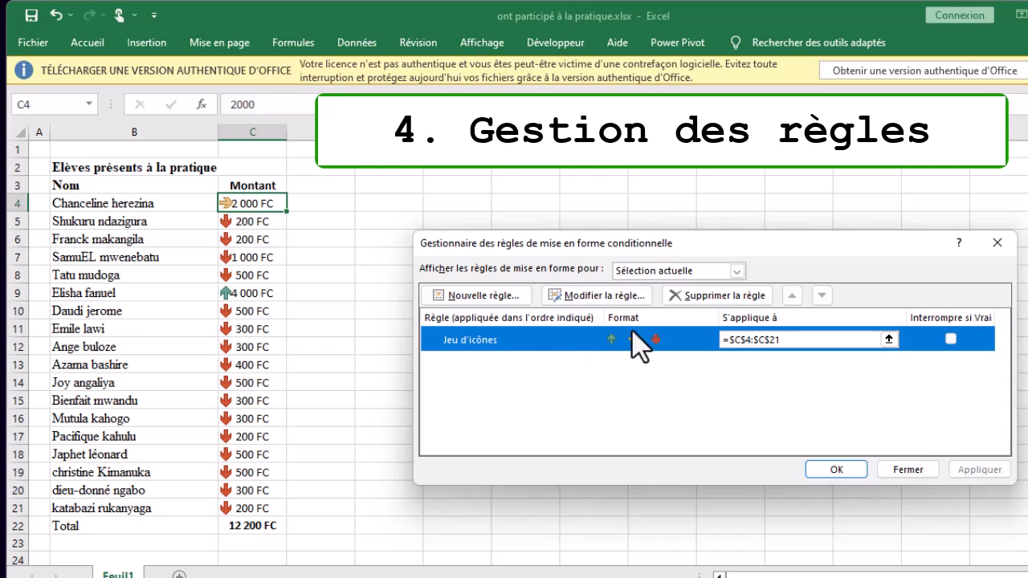
click(590, 295)
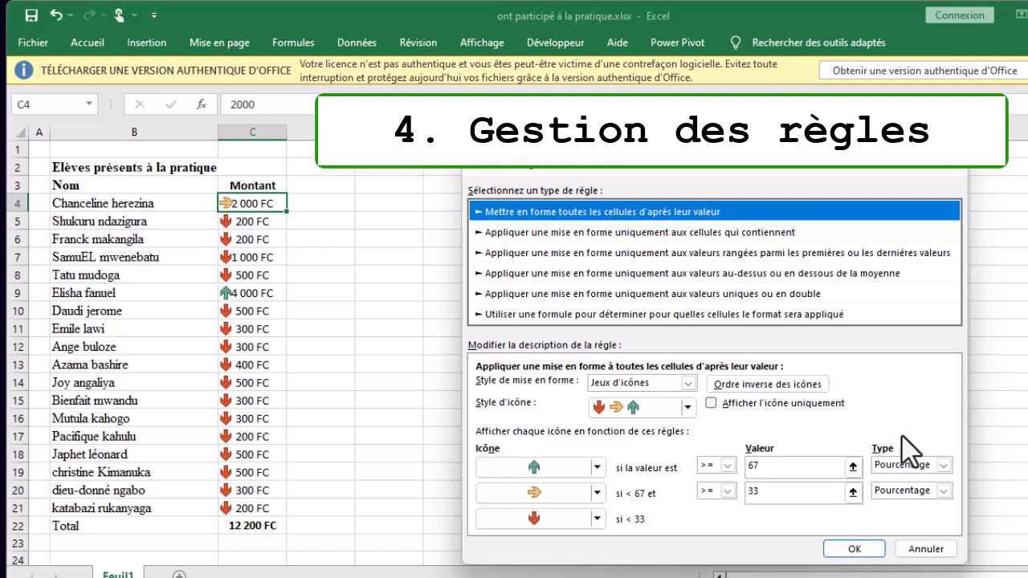
Set the threshold type of both the green and yellow arrows to Nombre.
click(944, 465)
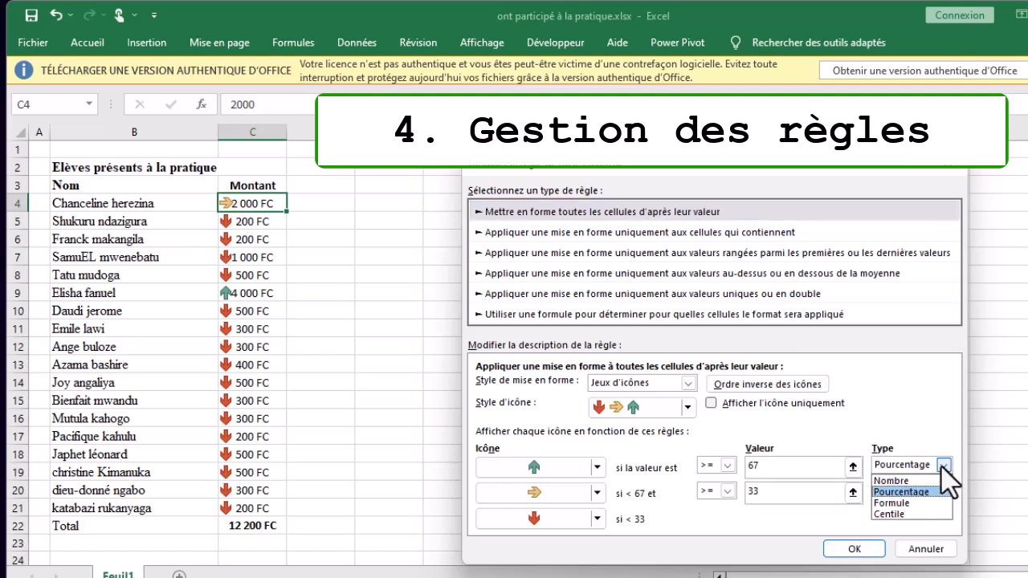
click(916, 481)
click(945, 490)
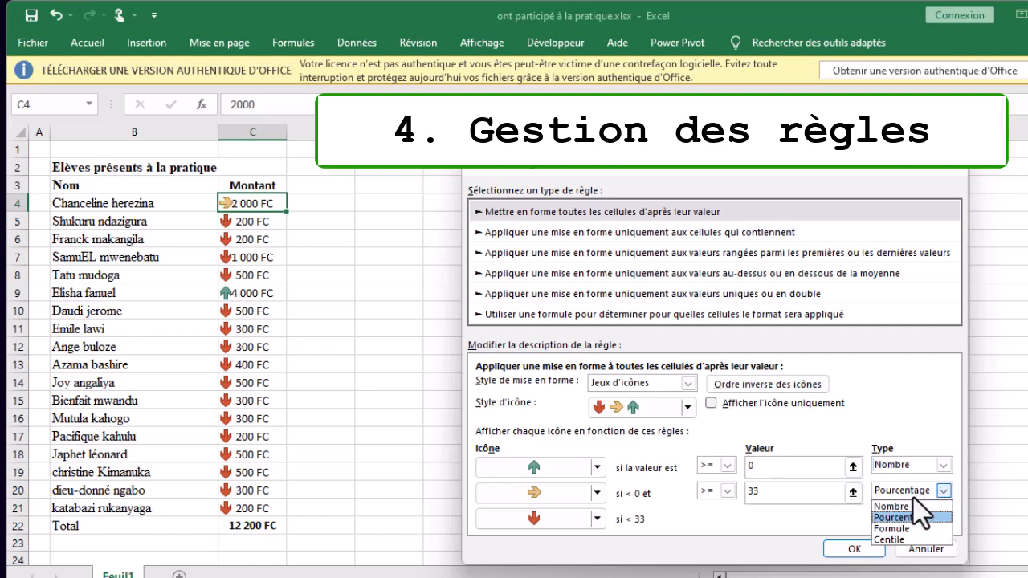
click(907, 508)
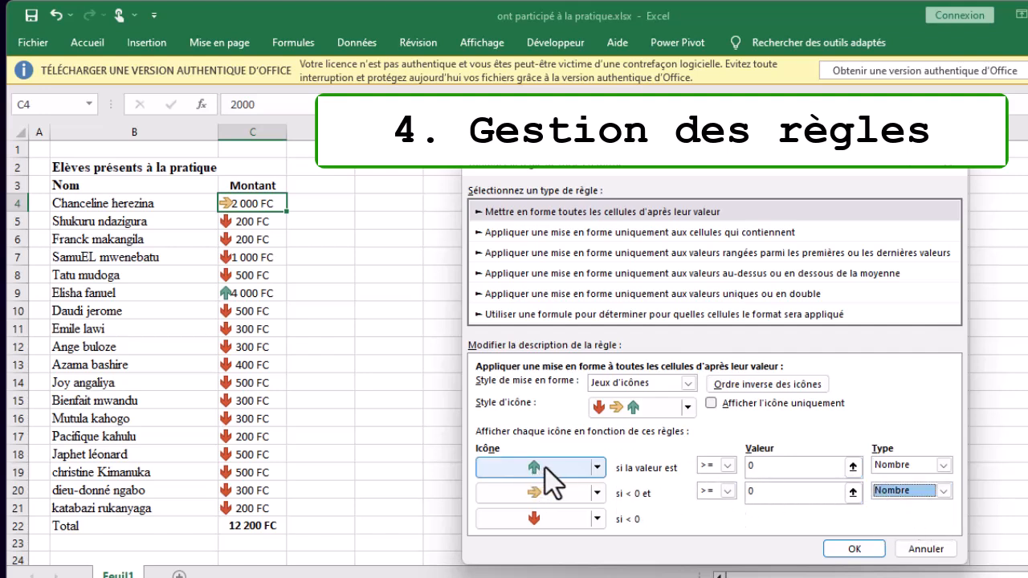
Set the green arrow threshold to 1000 and the yellow arrow threshold to 500, and apply the edited rule.
click(755, 467)
text(1000)
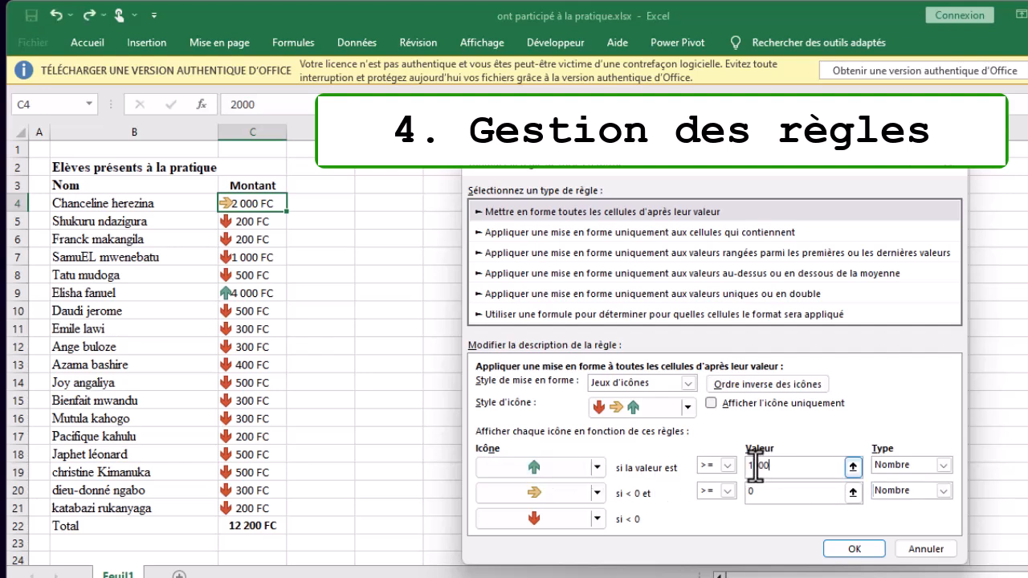
click(753, 491)
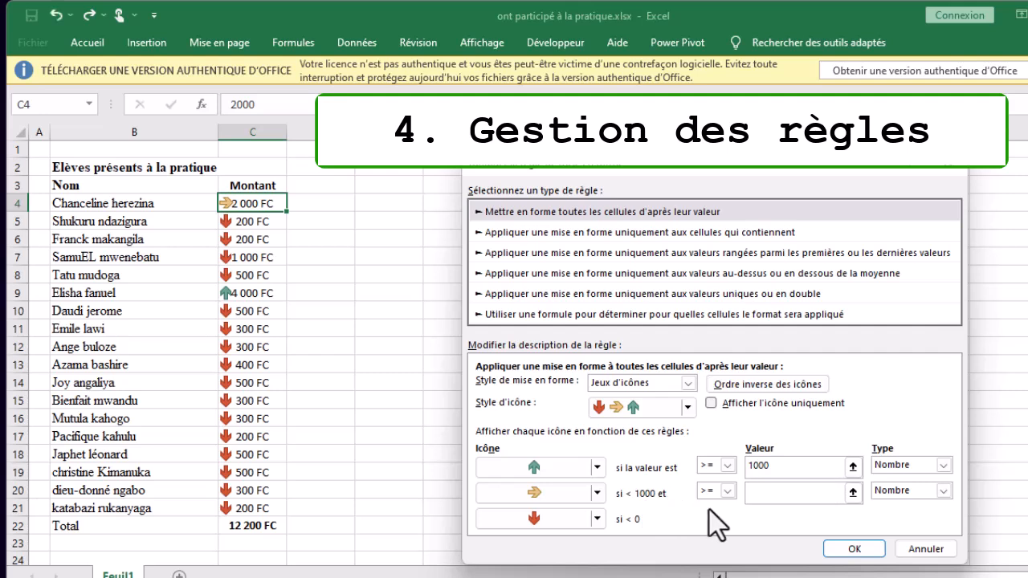
text(500)
click(854, 549)
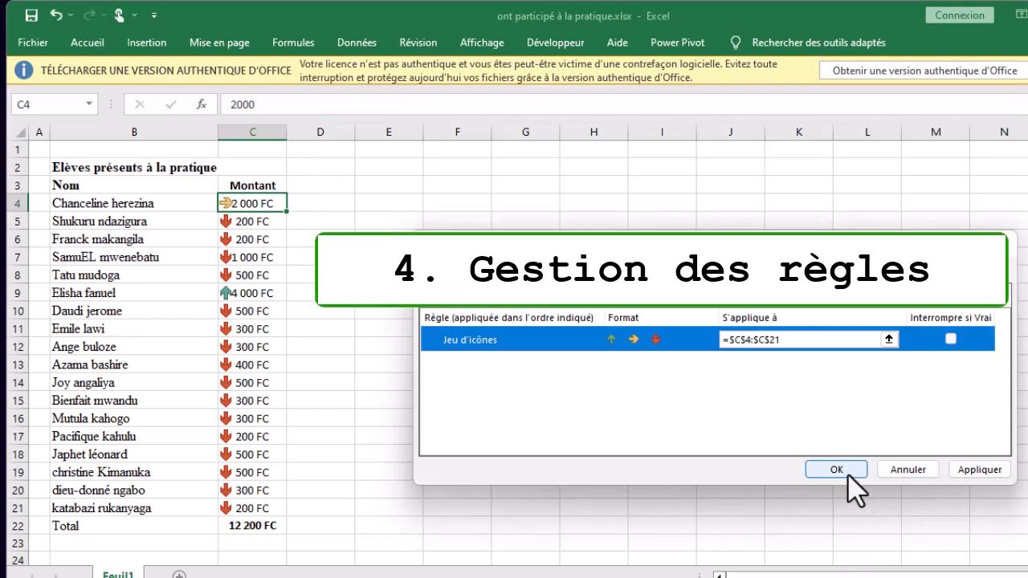
click(850, 474)
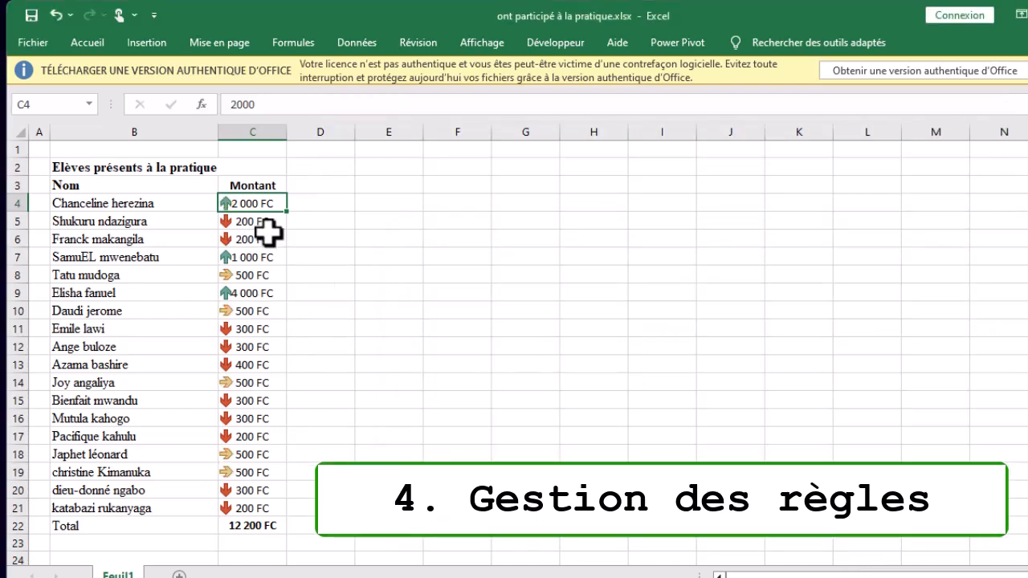